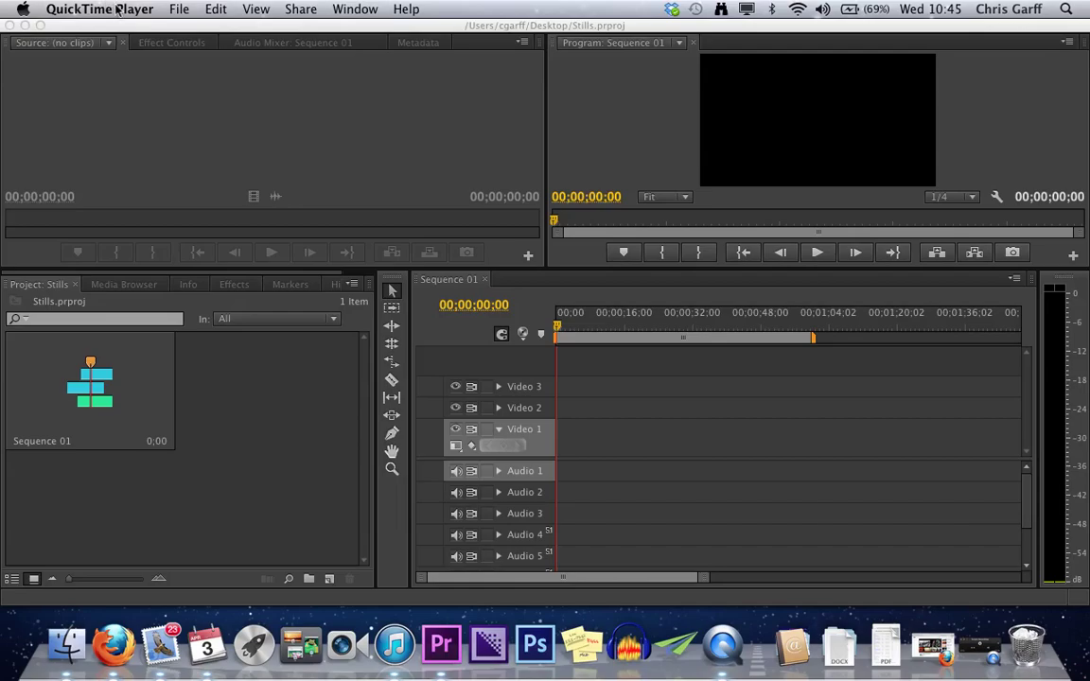
Set the default duration of still images to 90 frames in the general preferences
click(189, 108)
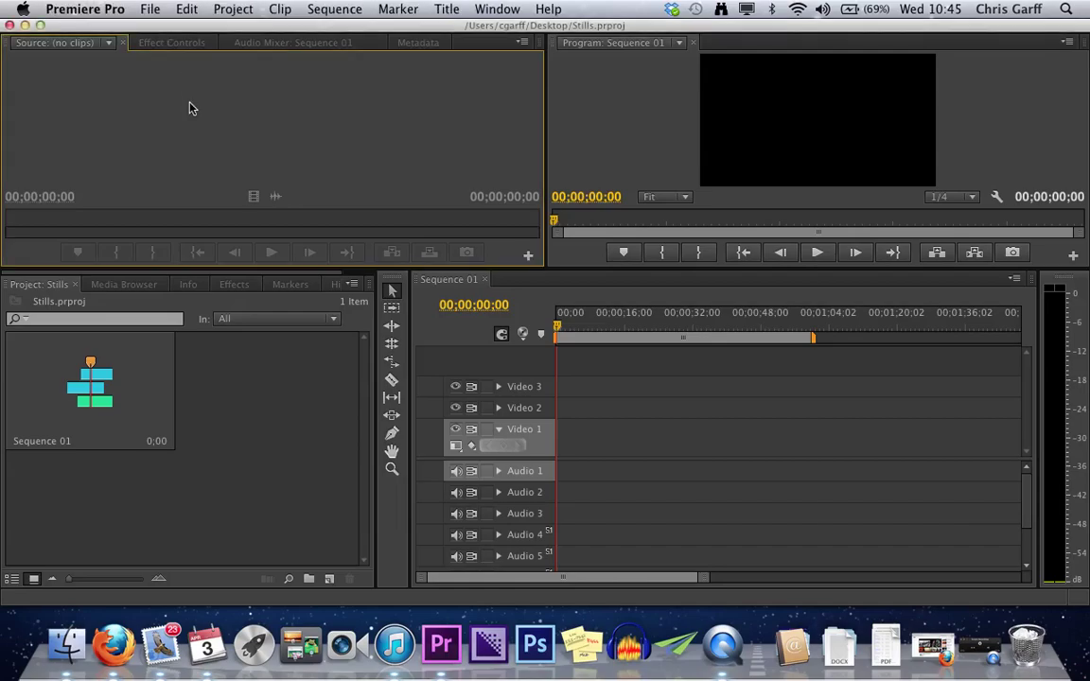
click(96, 11)
mouse_move(109, 59)
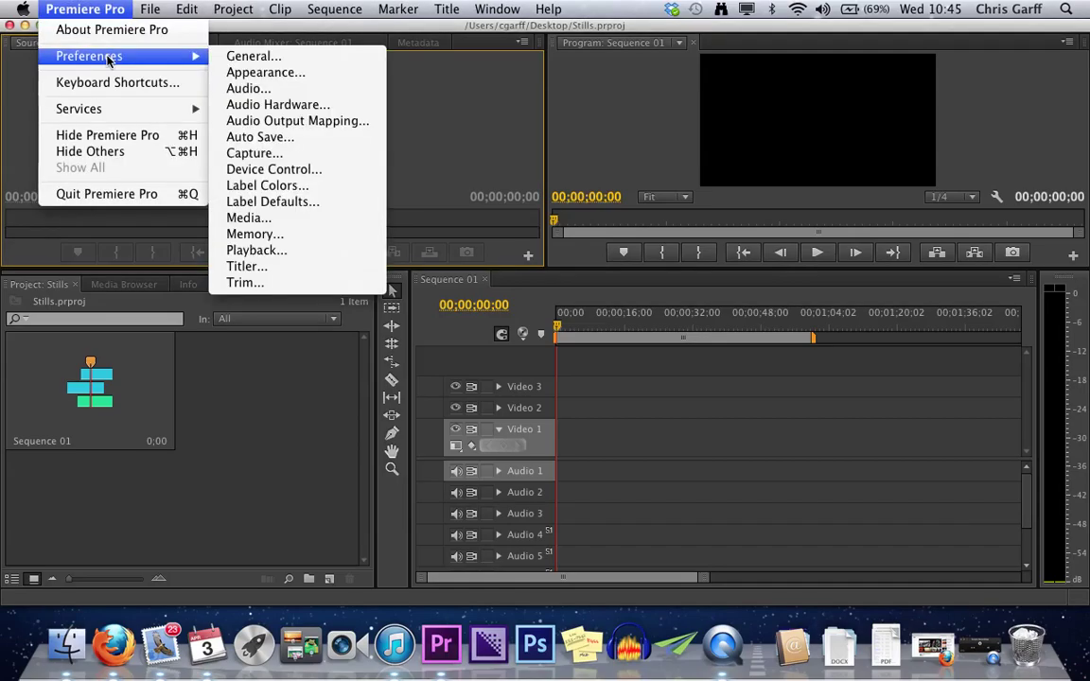
click(256, 58)
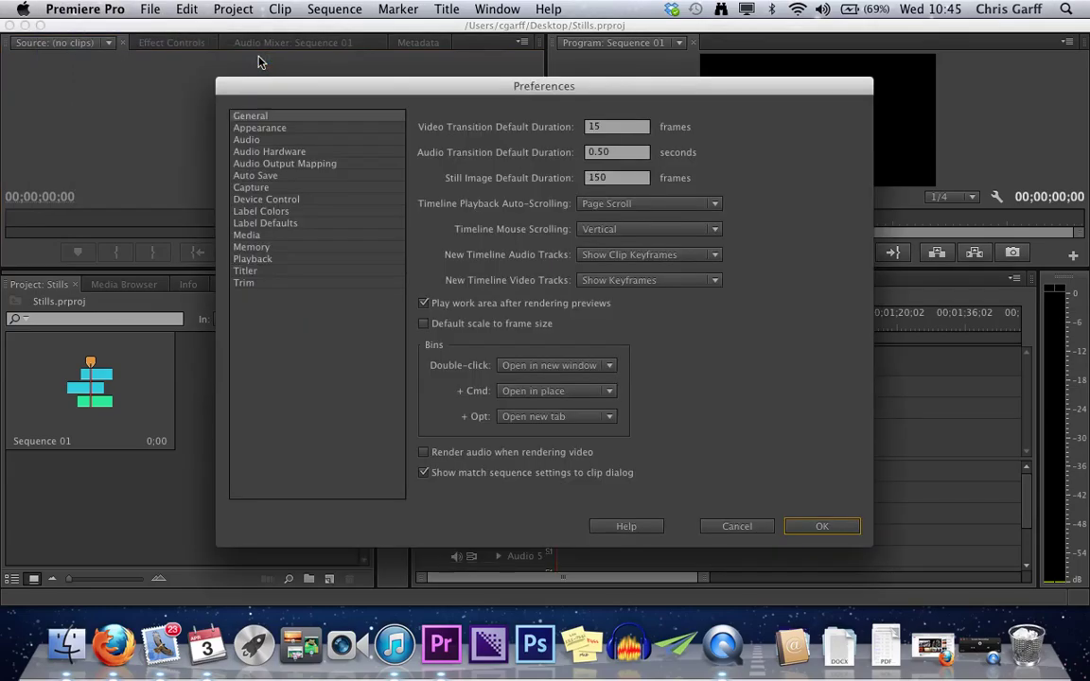
double_click(599, 178)
text(90)
click(822, 528)
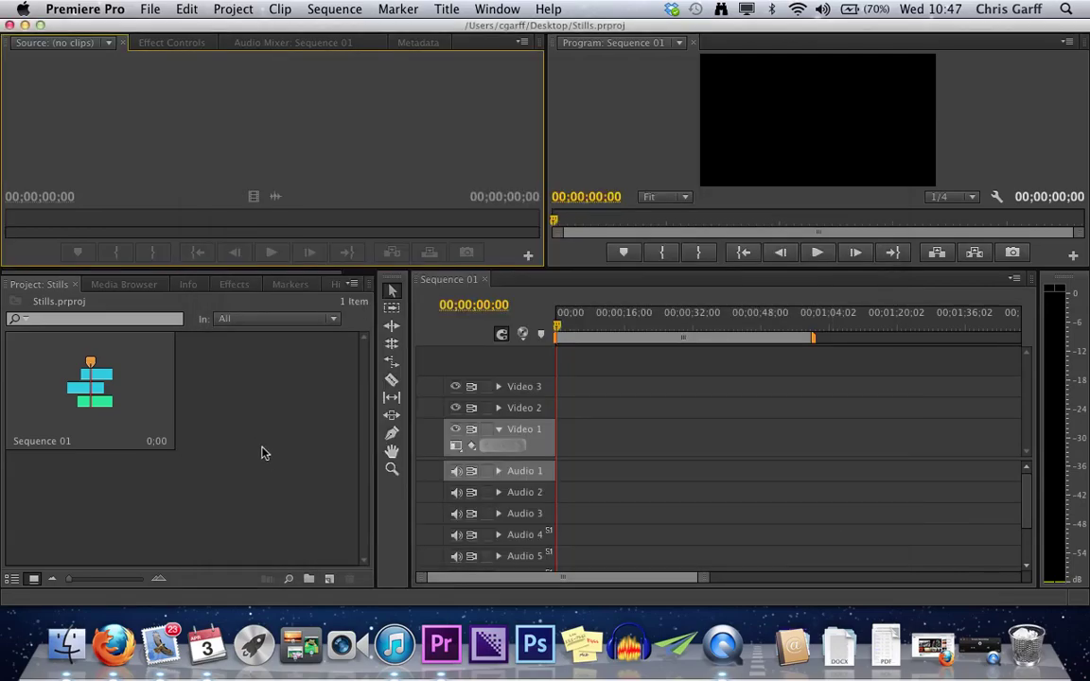
click(280, 471)
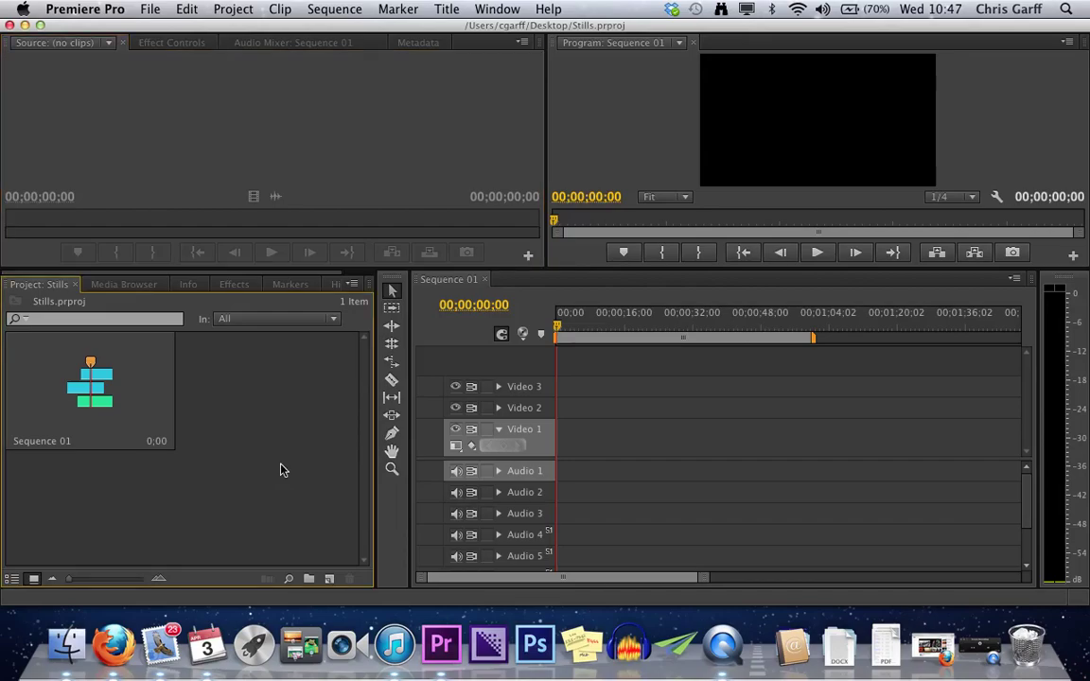
right_click(280, 471)
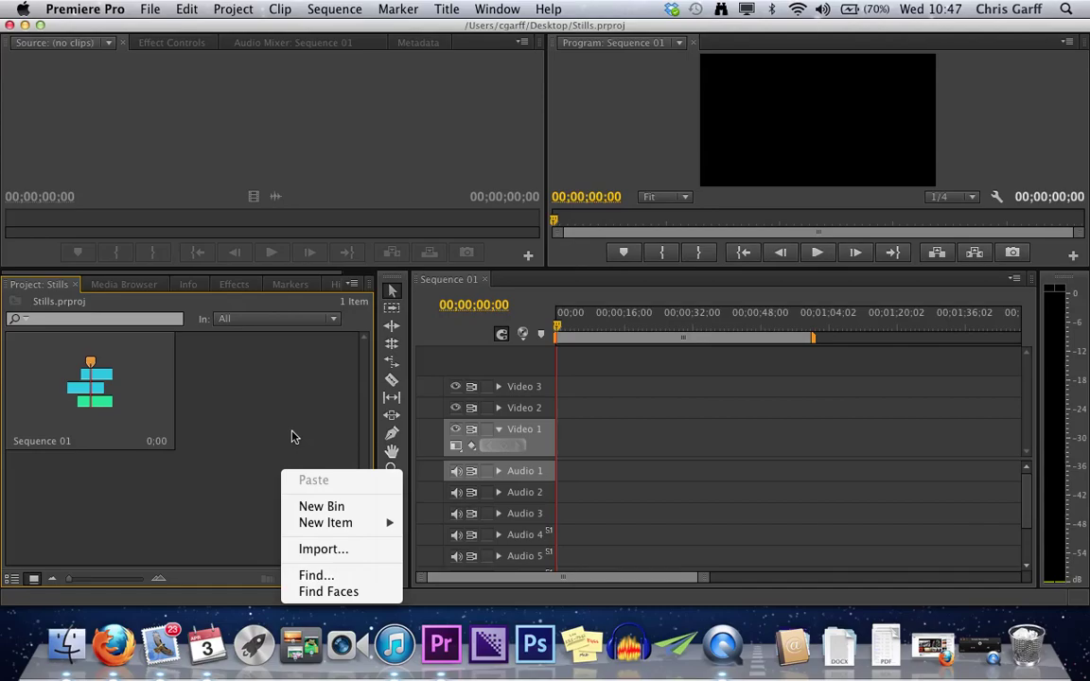
click(144, 286)
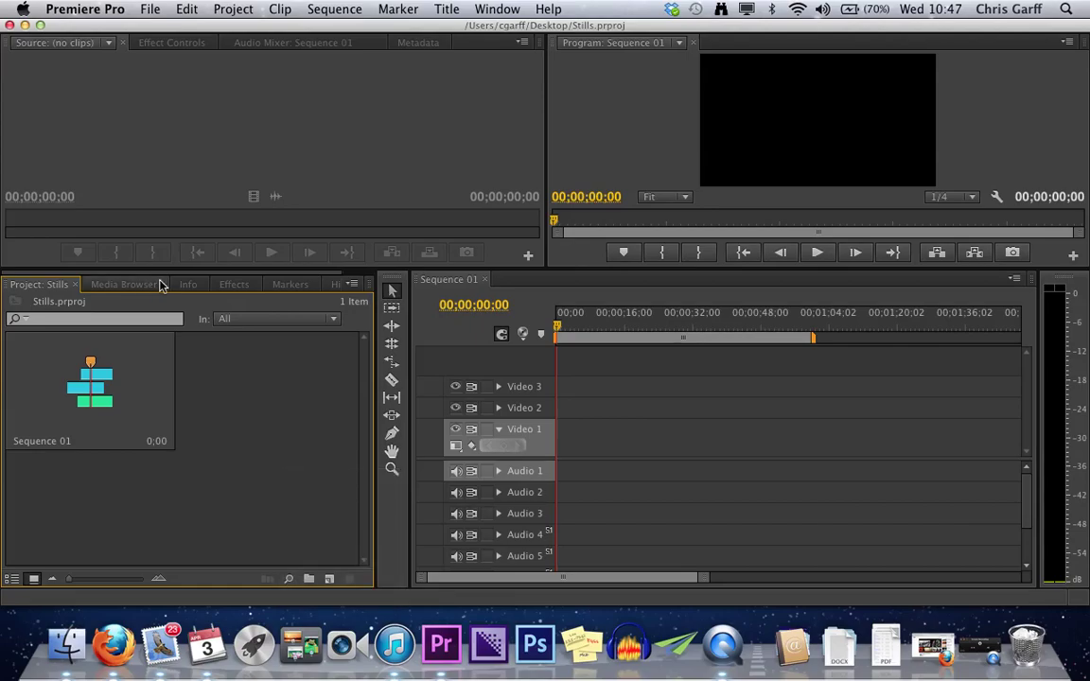
Browse Macintosh HD for media, expanding the home folder's Desktop down to the subfolders of the JCOM pictures folder
click(161, 286)
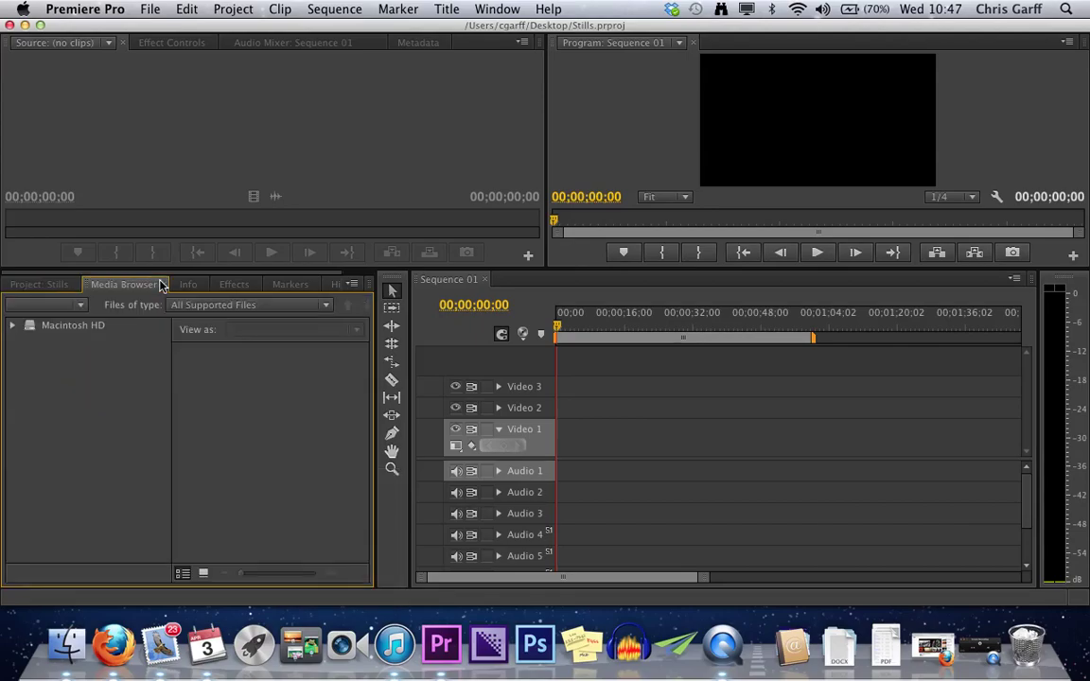
click(13, 327)
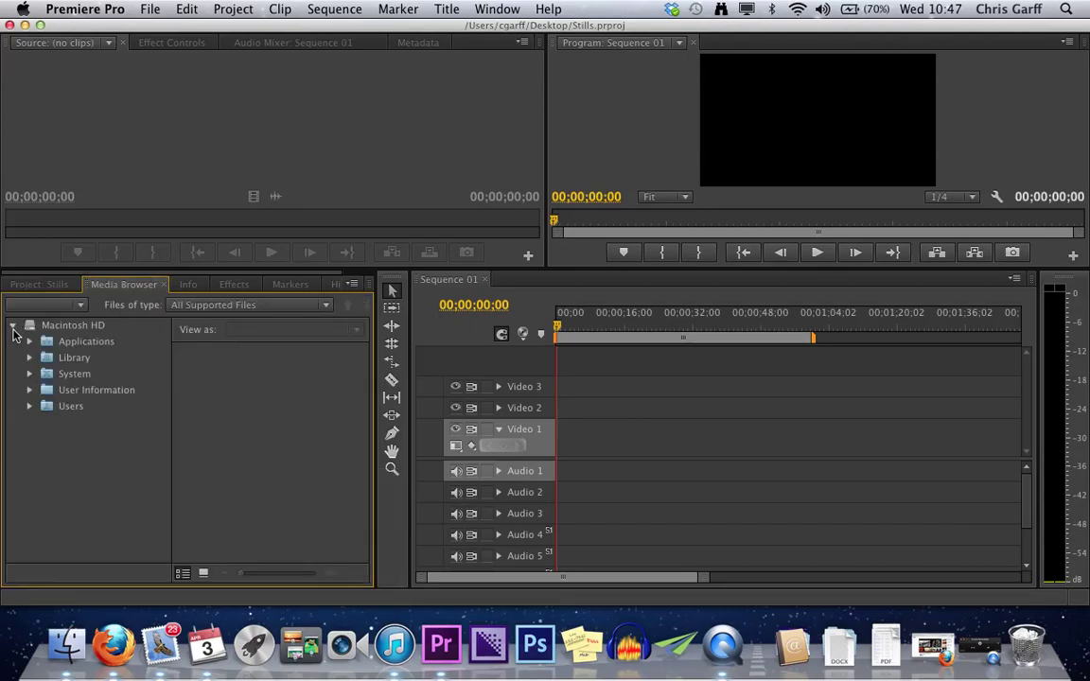
click(29, 407)
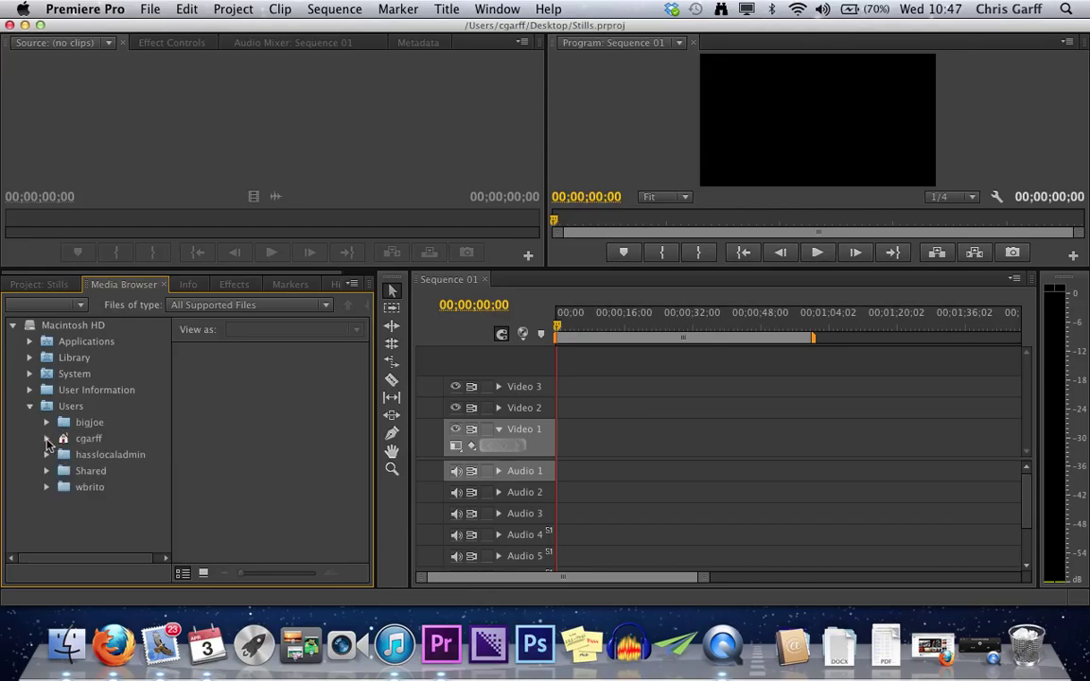
click(47, 438)
click(65, 471)
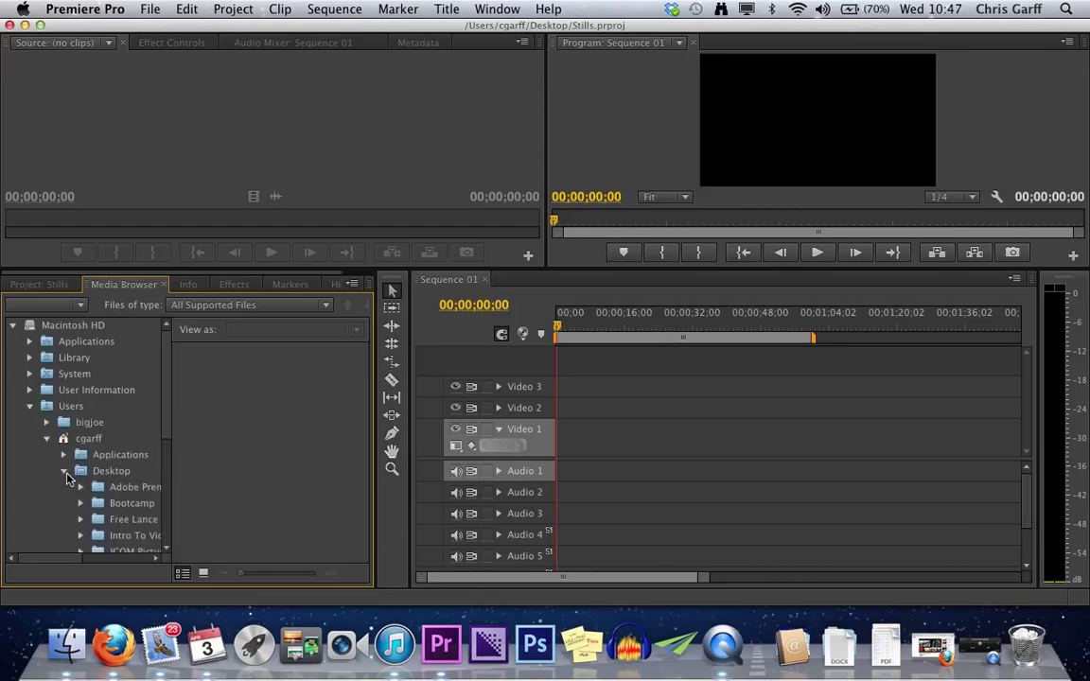
scroll(114, 478, down, 5)
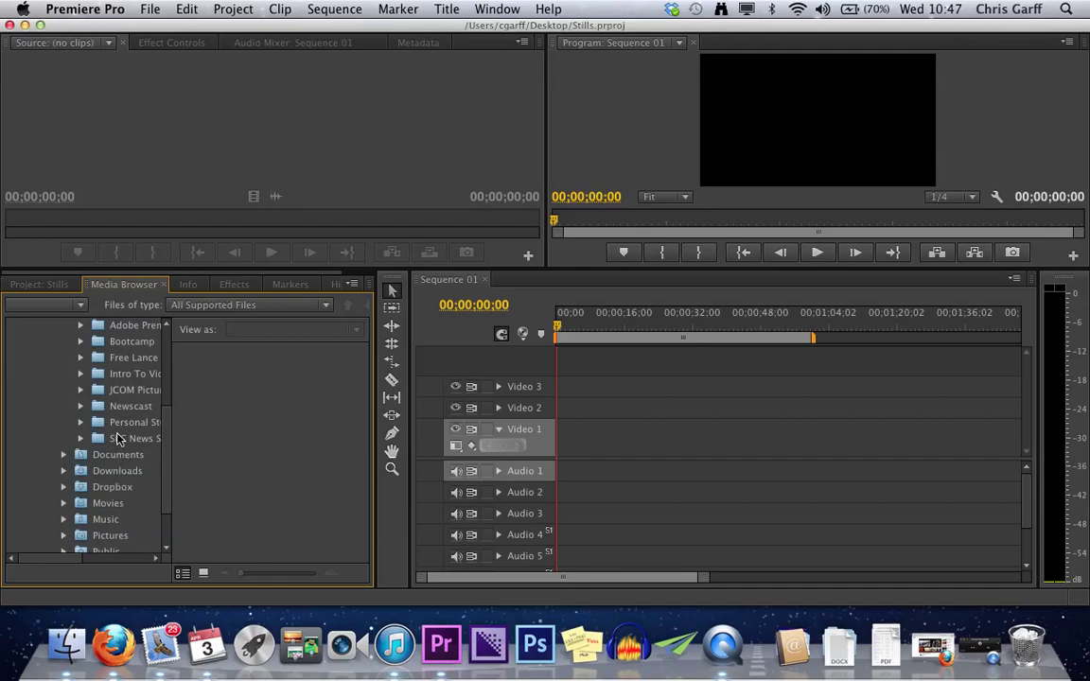
click(81, 392)
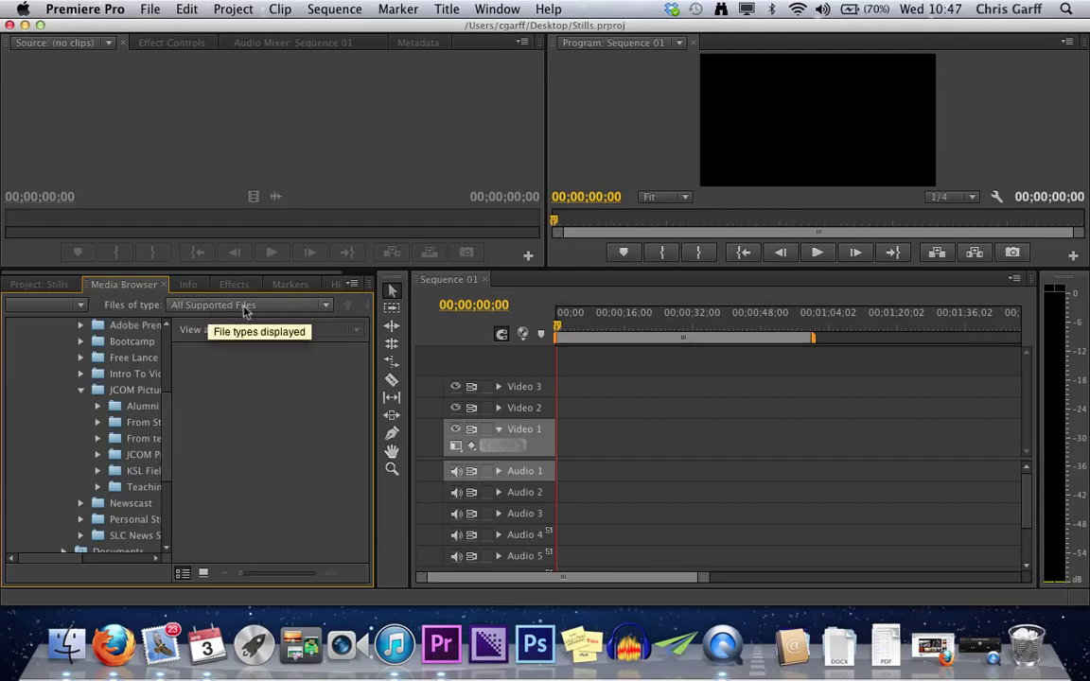
Limit the displayed media file types to JPEG File and PNG File
click(311, 309)
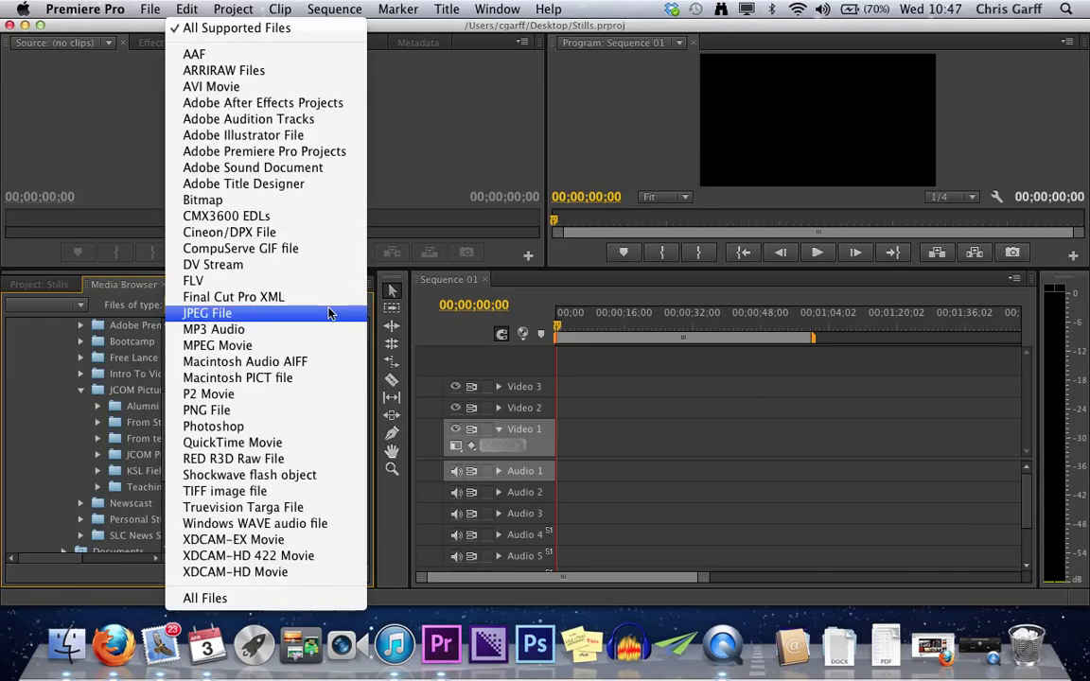
click(182, 315)
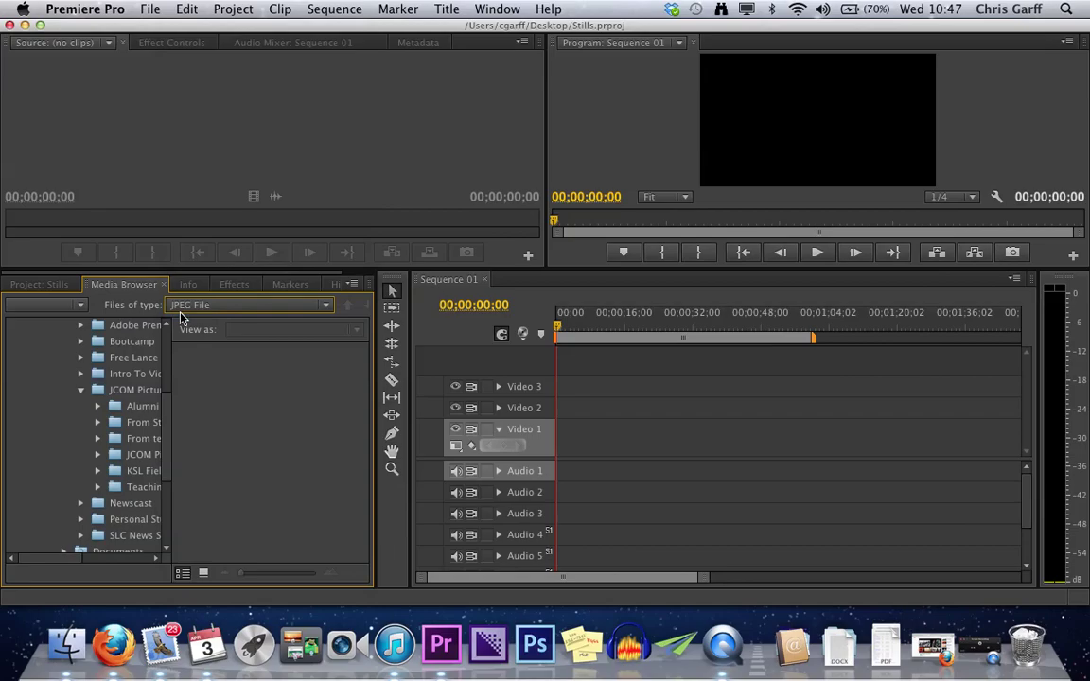
click(321, 305)
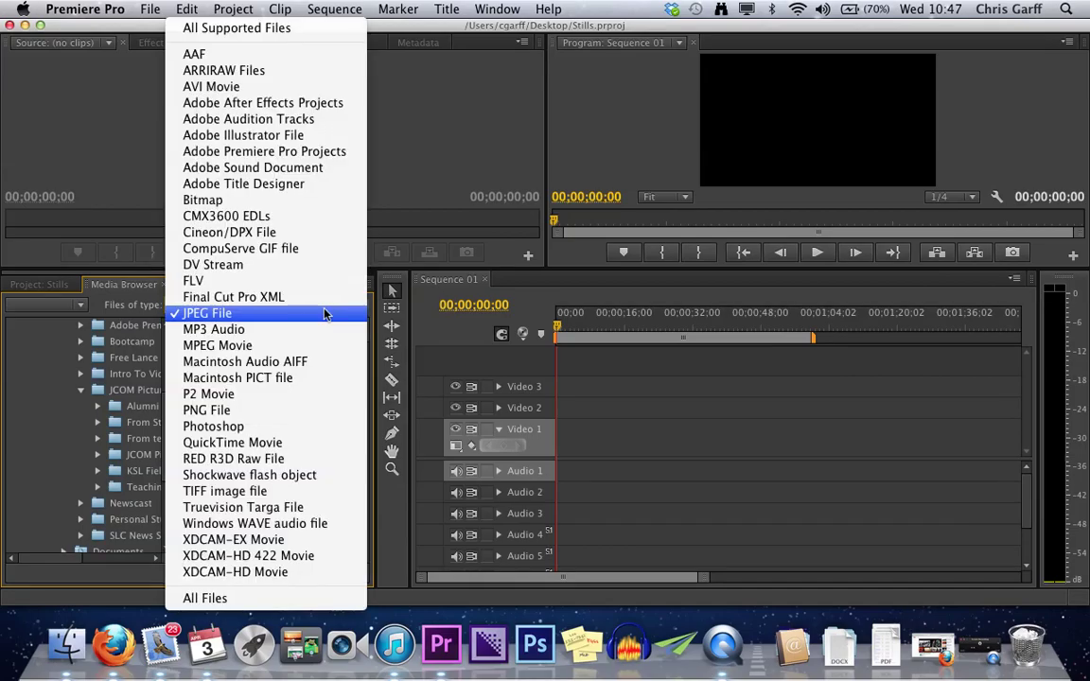
super+click(239, 411)
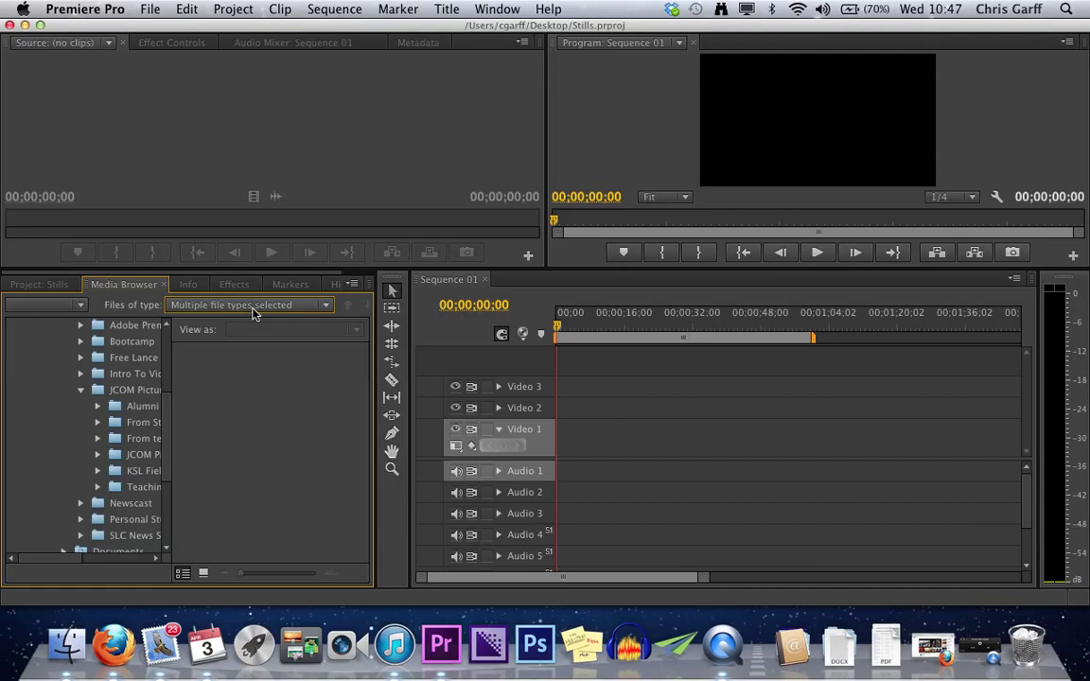
click(328, 307)
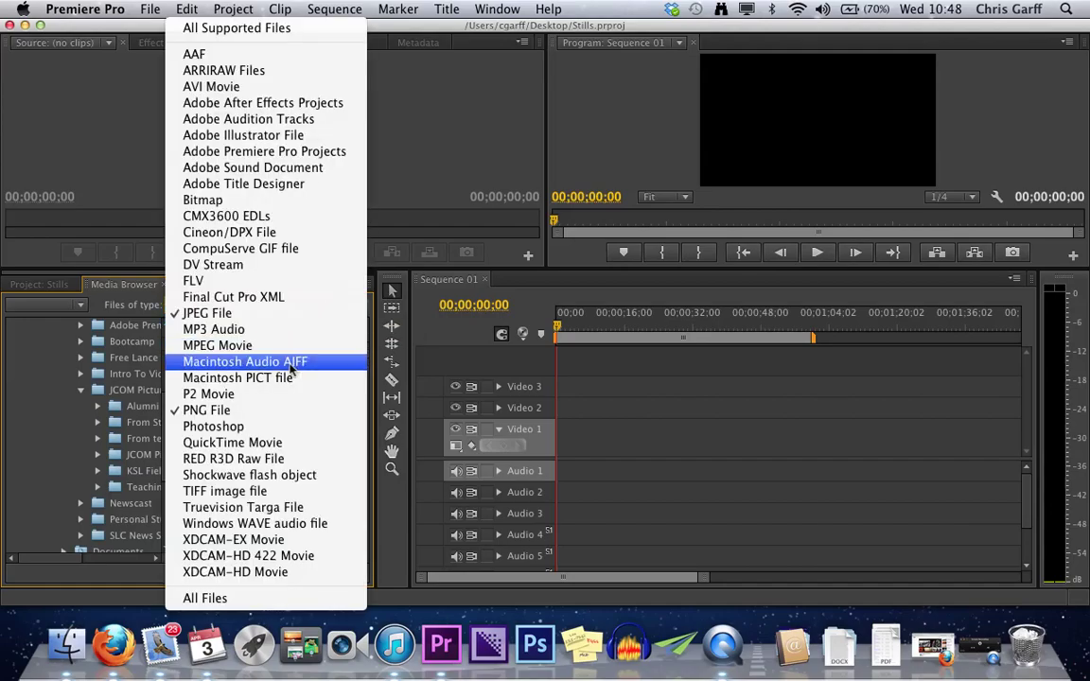
click(262, 477)
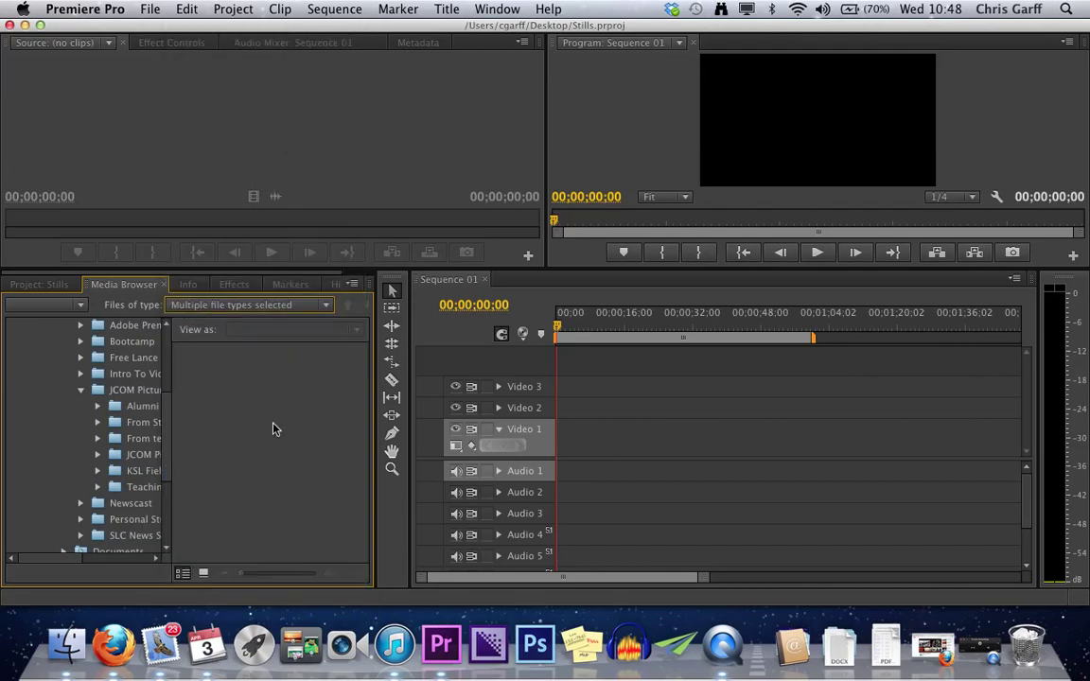
click(319, 309)
click(254, 479)
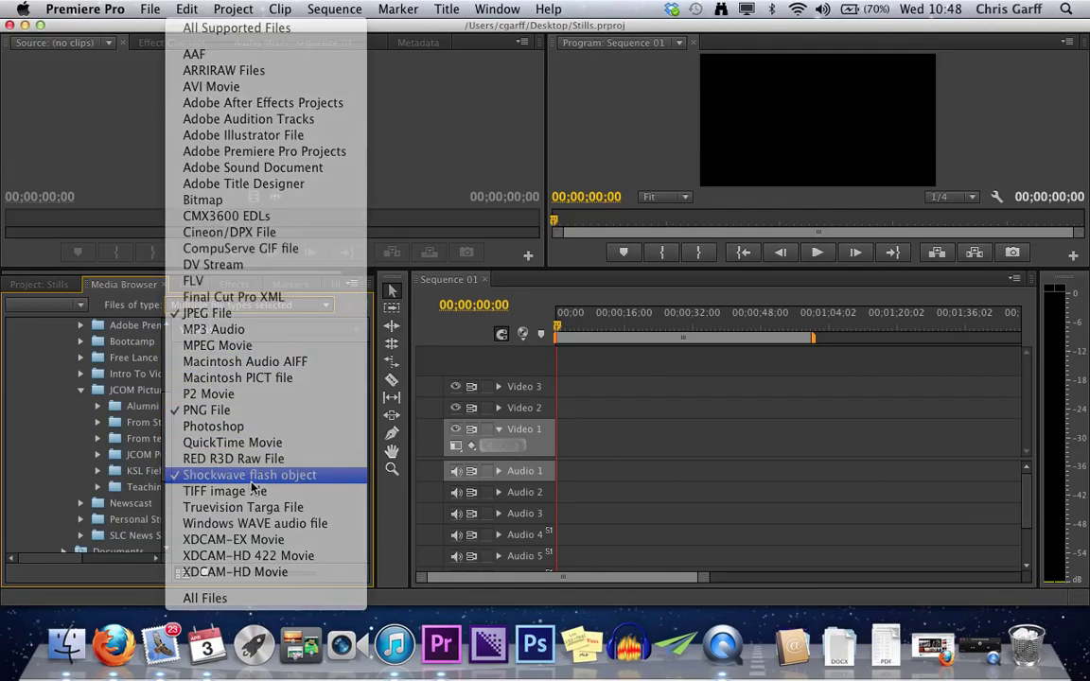
Add TIFF image file to the displayed media file types
click(328, 314)
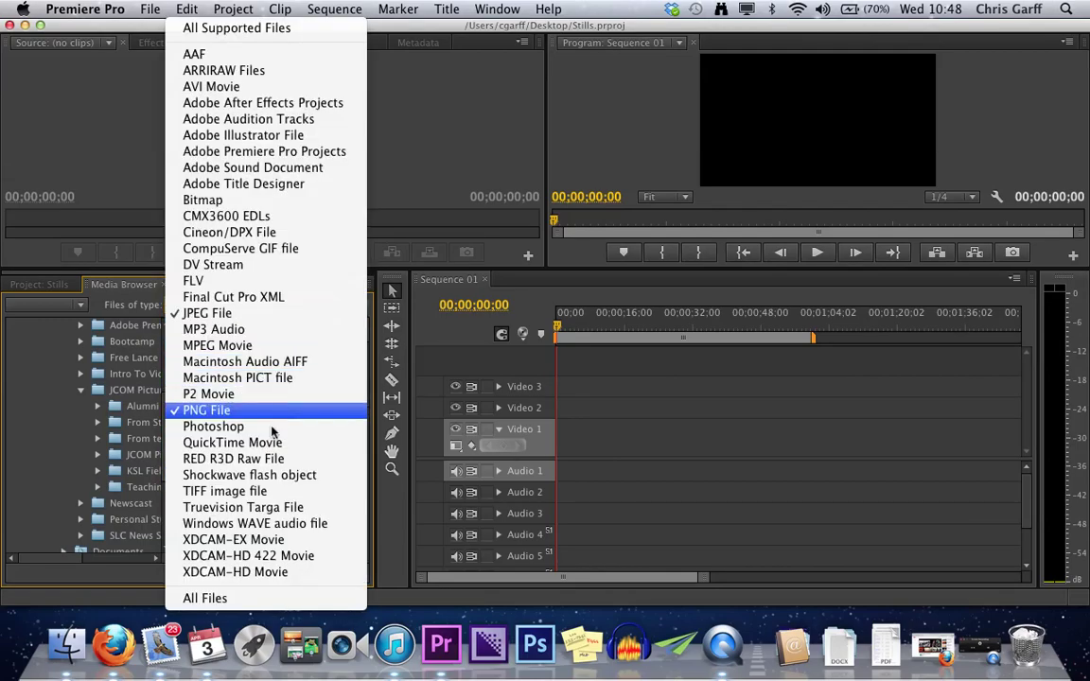
click(255, 499)
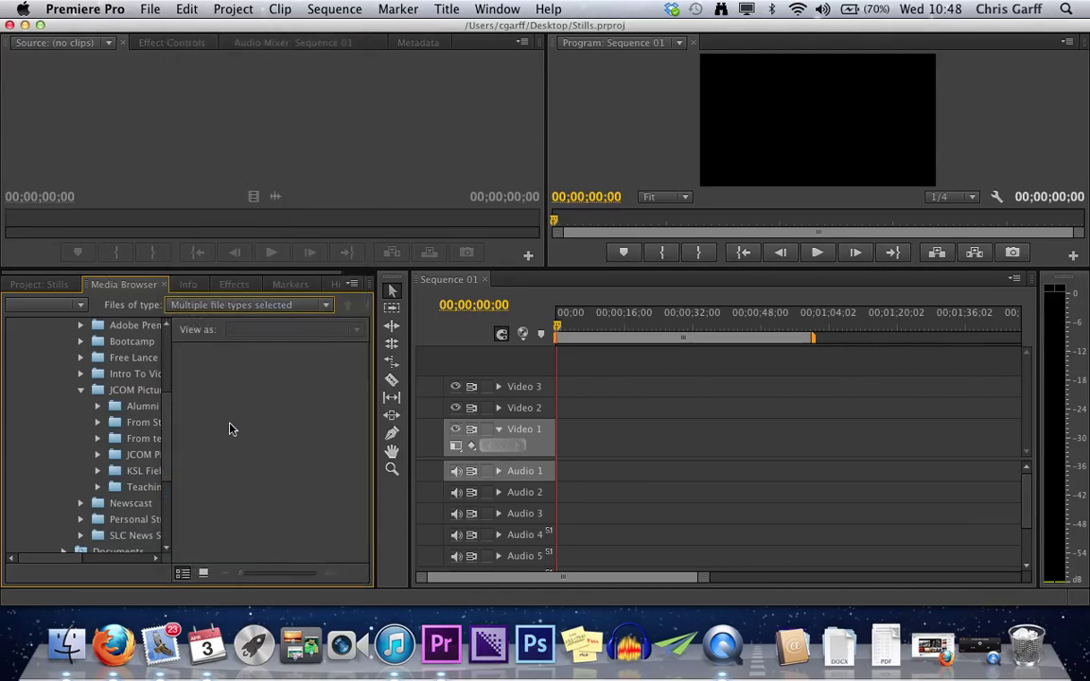
Open the JCOM Pics 2 folder and look through its photos and the media browsing options
click(96, 458)
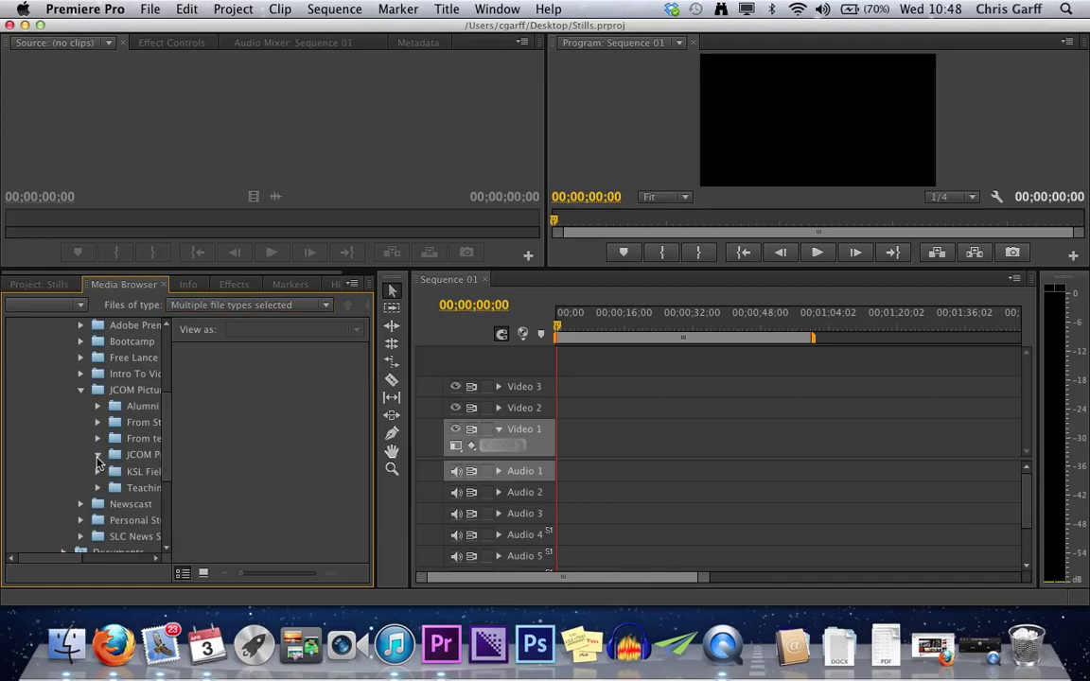
click(113, 458)
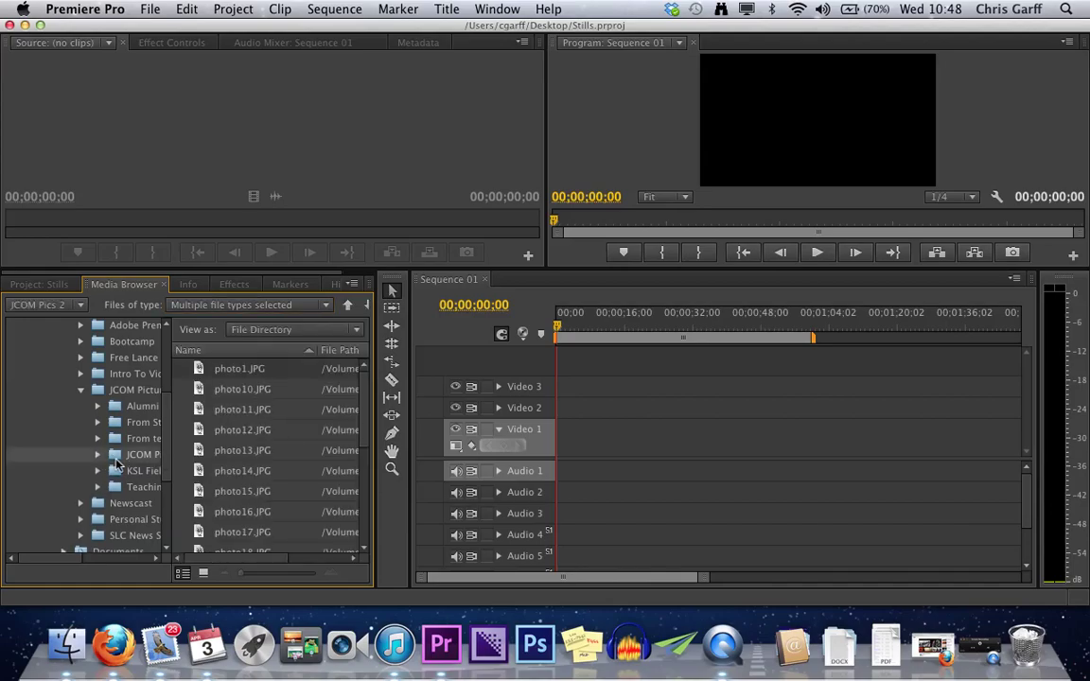
scroll(277, 438, down, 5)
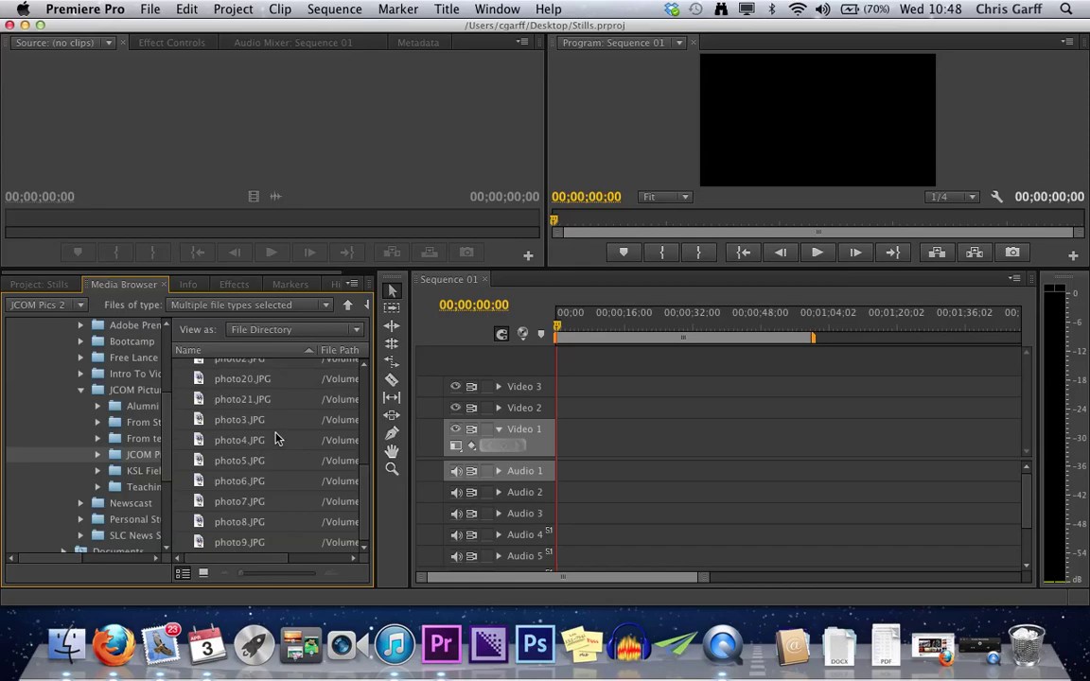
scroll(277, 438, up, 5)
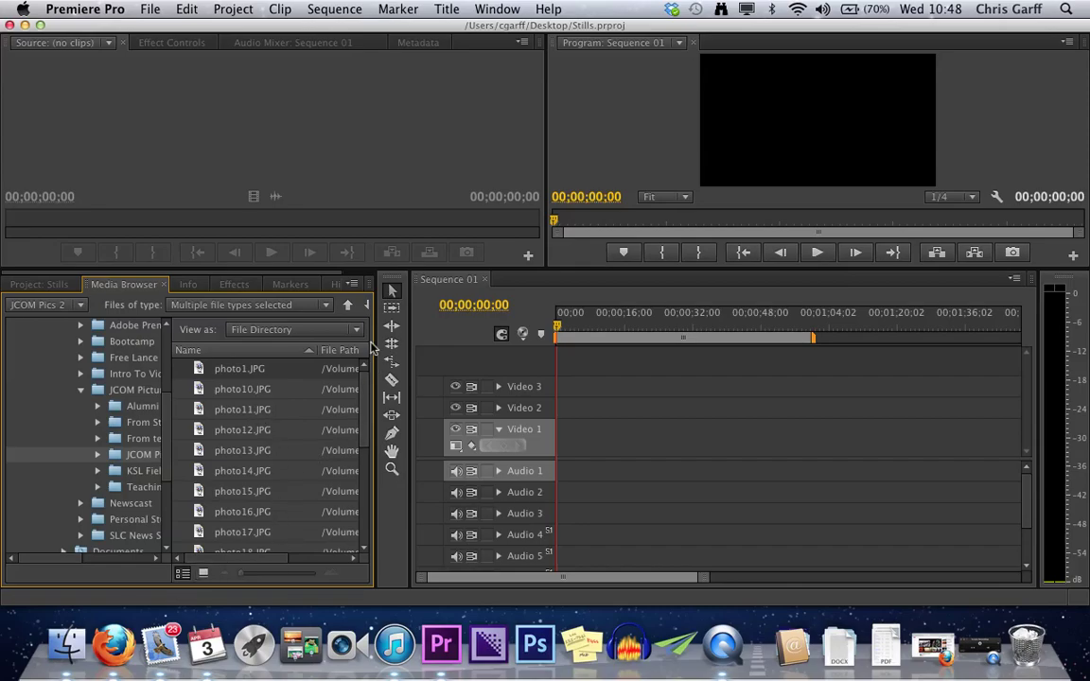
click(353, 285)
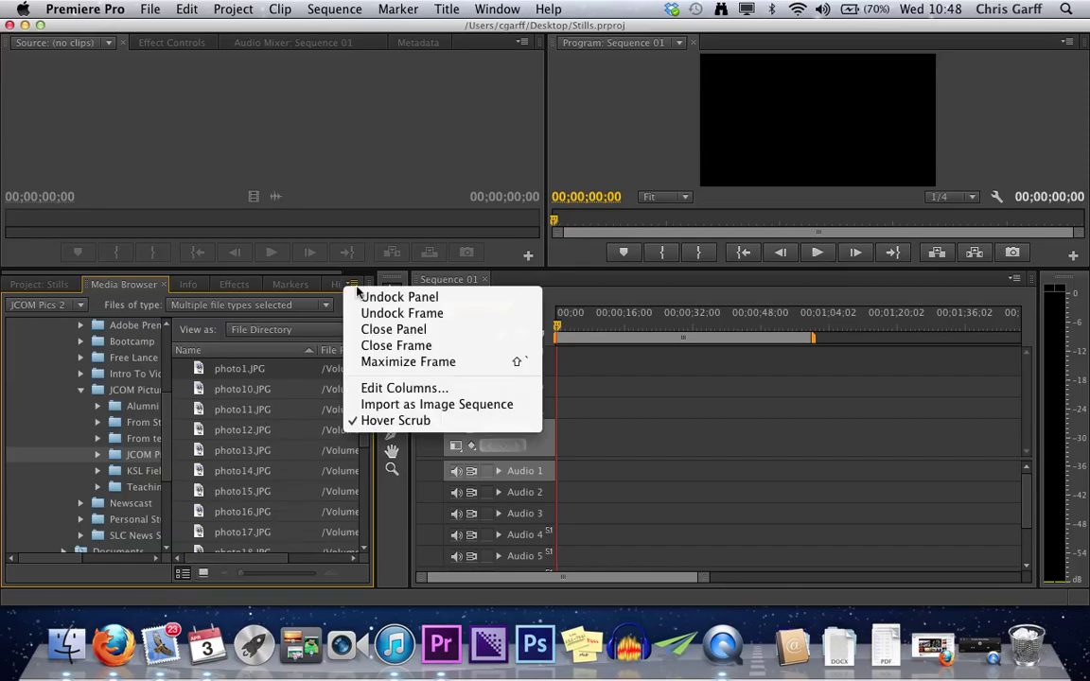
click(81, 397)
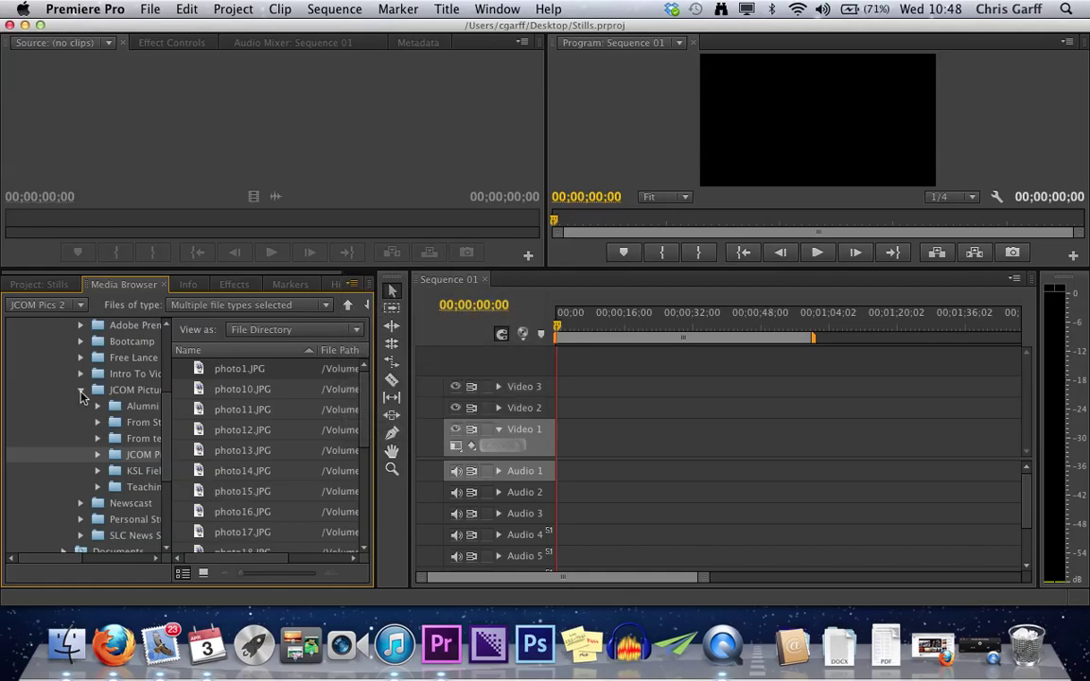
Collapse the JCOM pictures folder and open the "marked" folder inside the winter folder of the personal Desktop folder
click(82, 391)
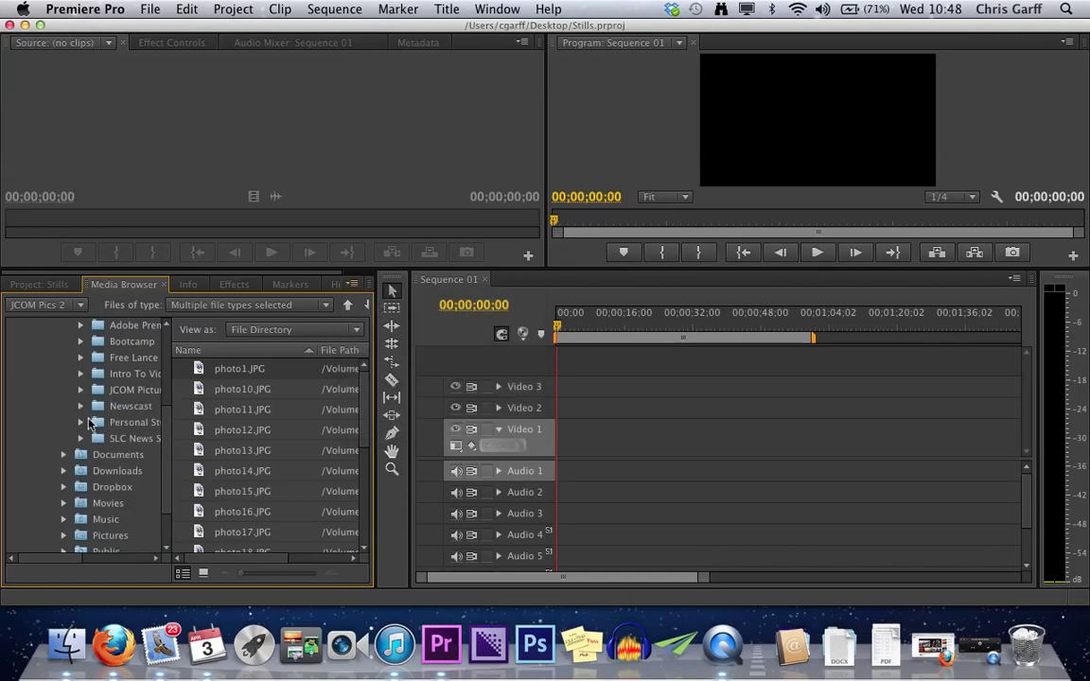
click(80, 422)
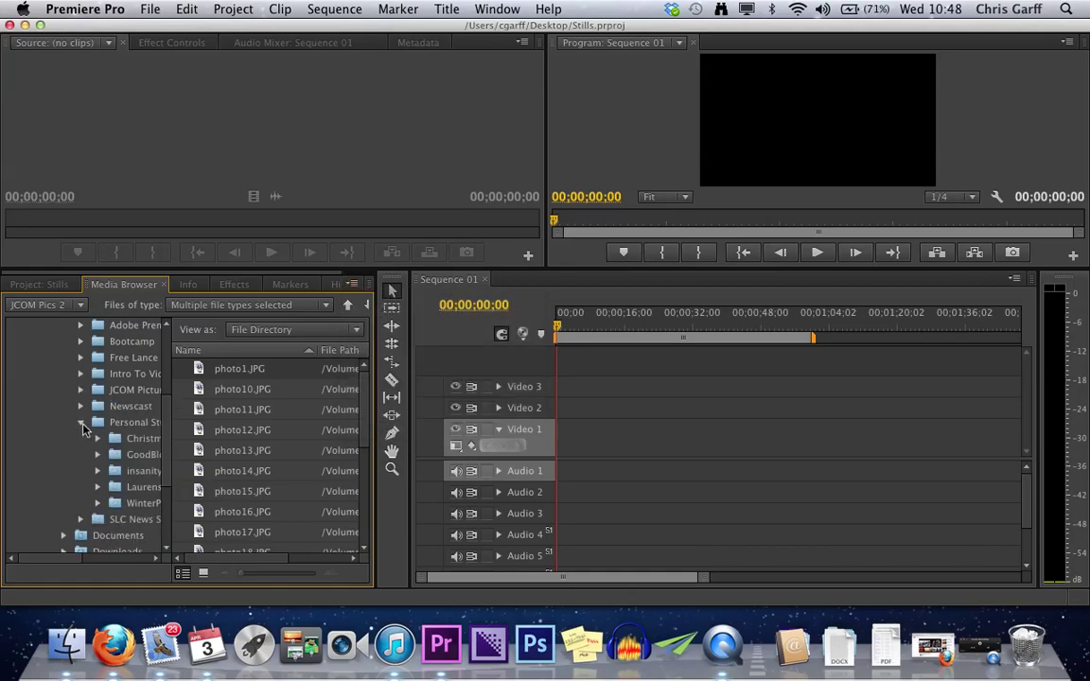
click(98, 504)
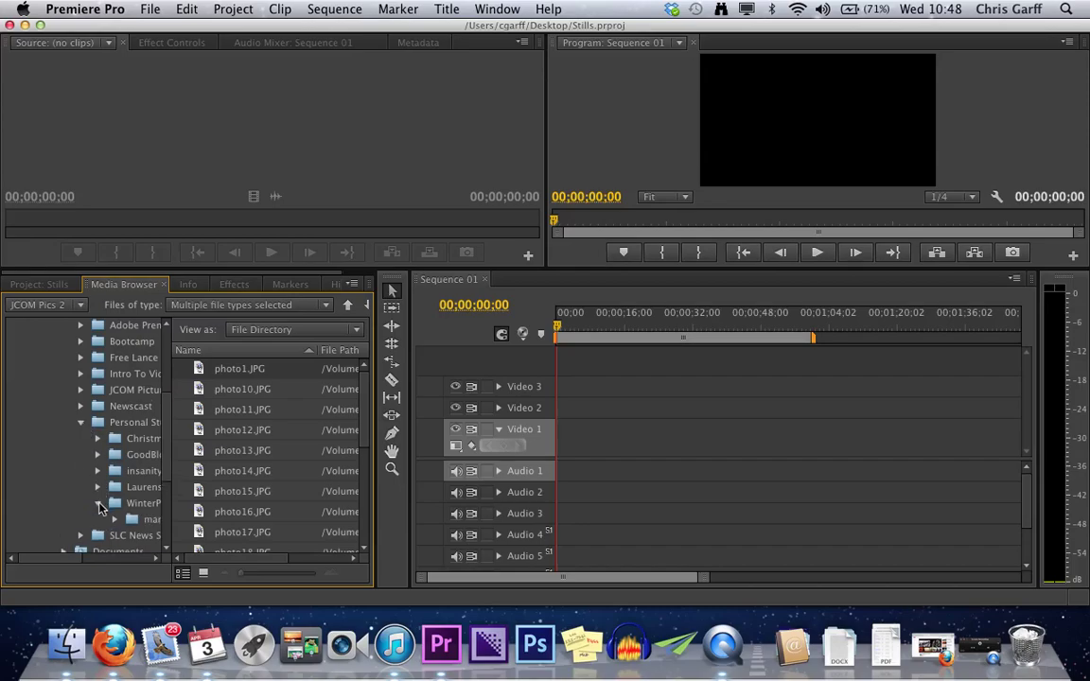
click(115, 521)
click(131, 523)
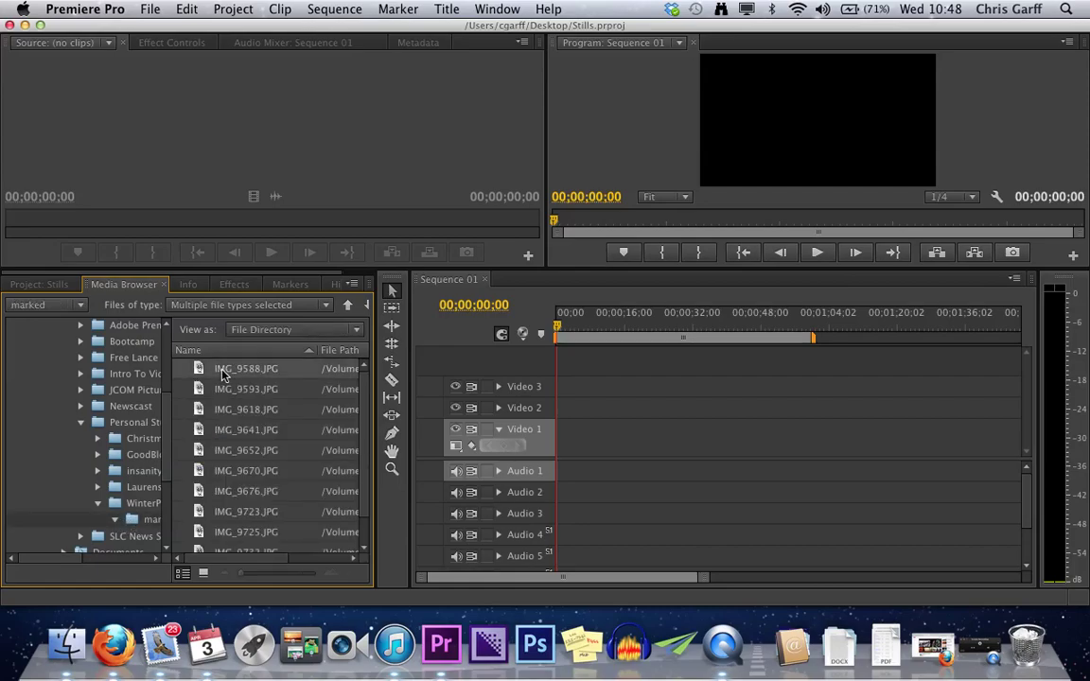
Import all the JPG photos from the "marked" folder into the project and show them in the project bin
scroll(223, 375, down, 1)
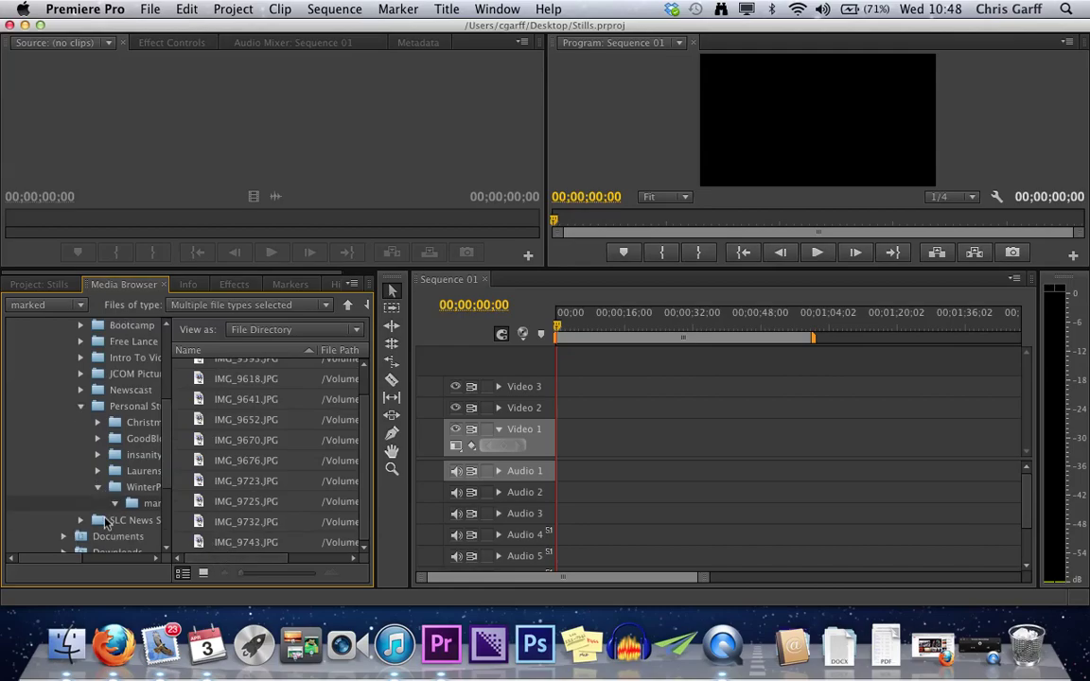
mouse_move(59, 556)
mouse_down()
mouse_move(113, 559)
mouse_move(49, 559)
mouse_up()
scroll(276, 406, up, 1)
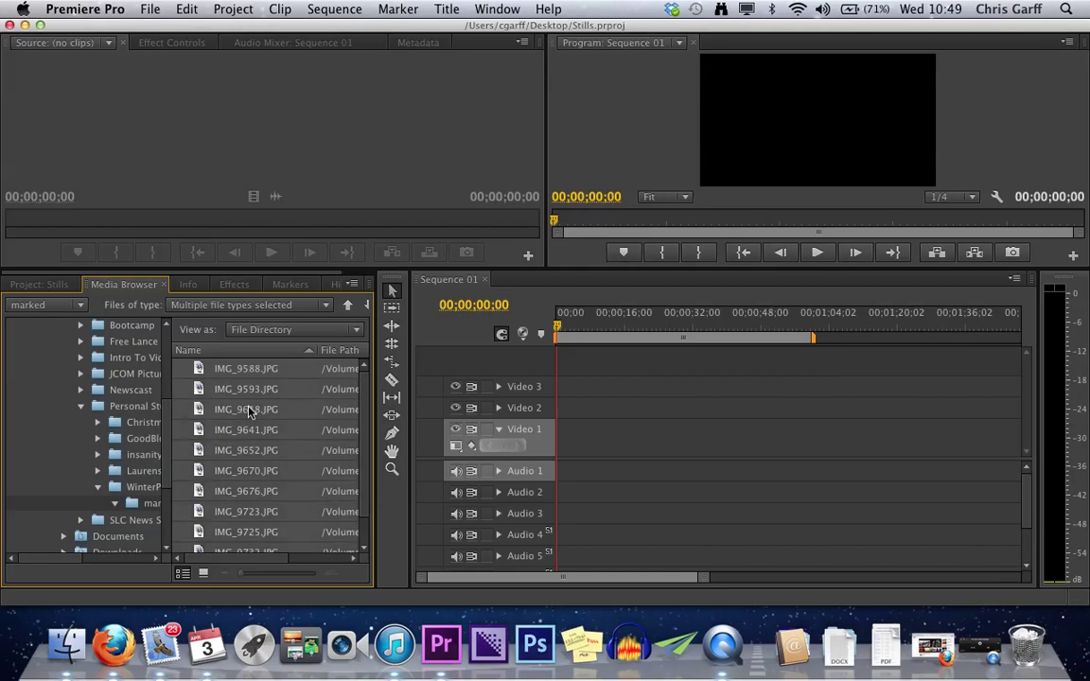
right_click(277, 420)
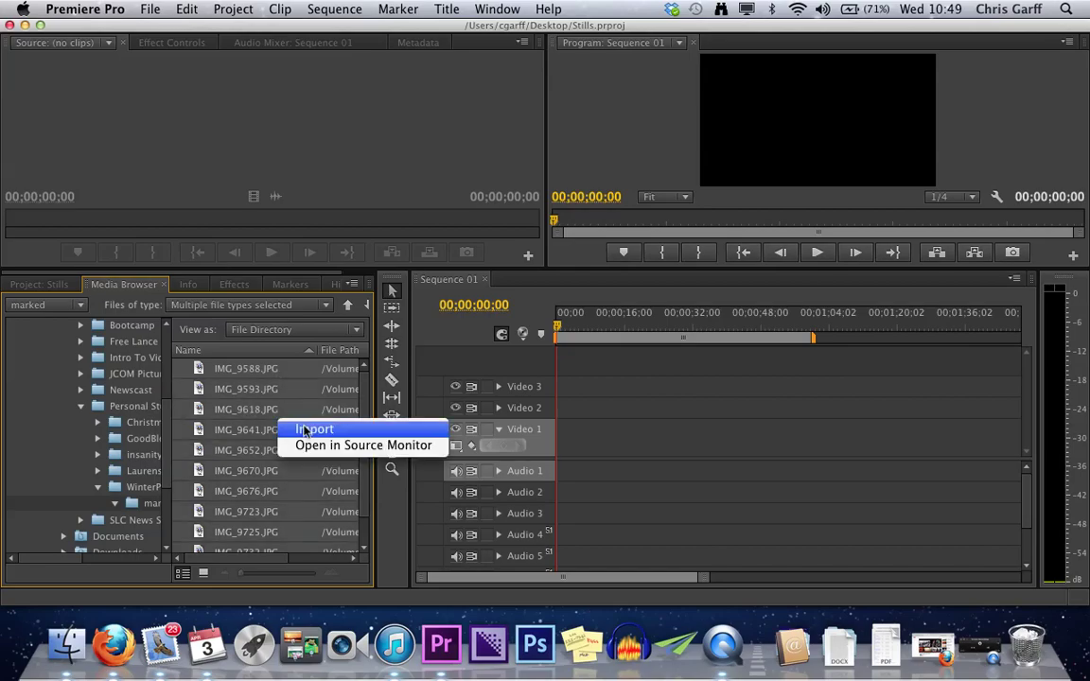
click(304, 431)
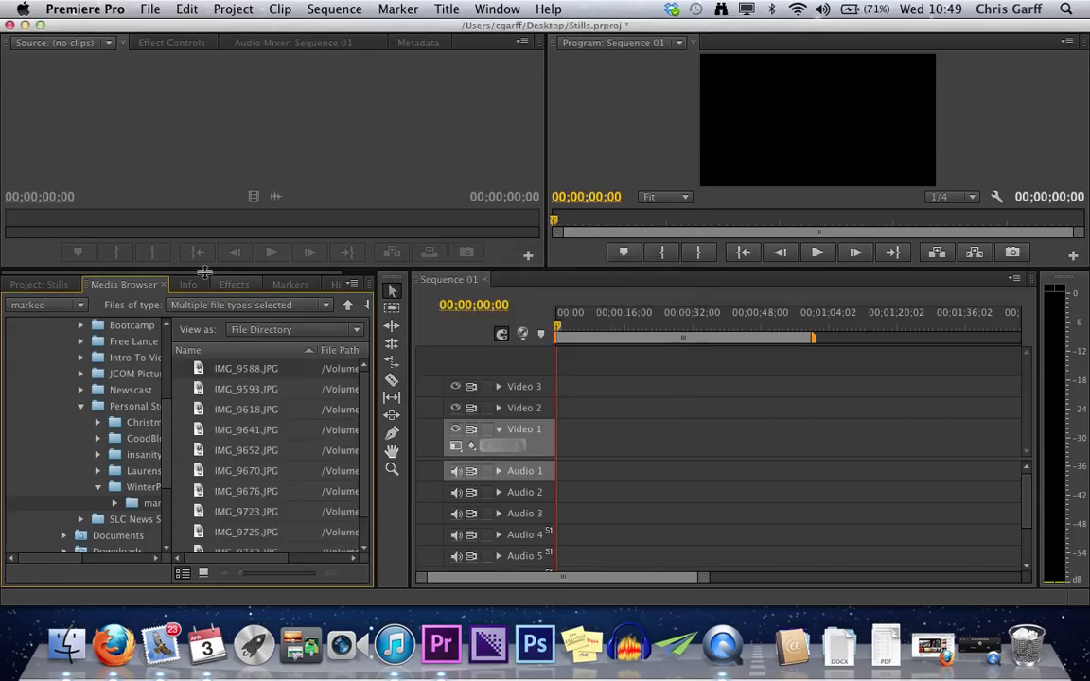
click(23, 284)
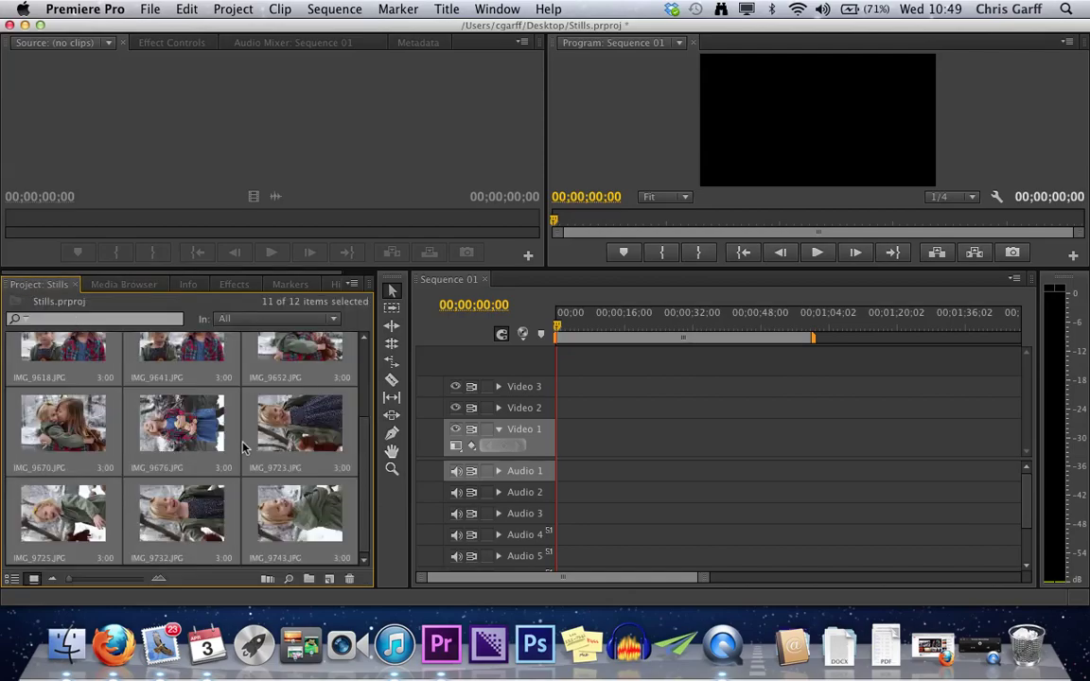
scroll(243, 448, up, 3)
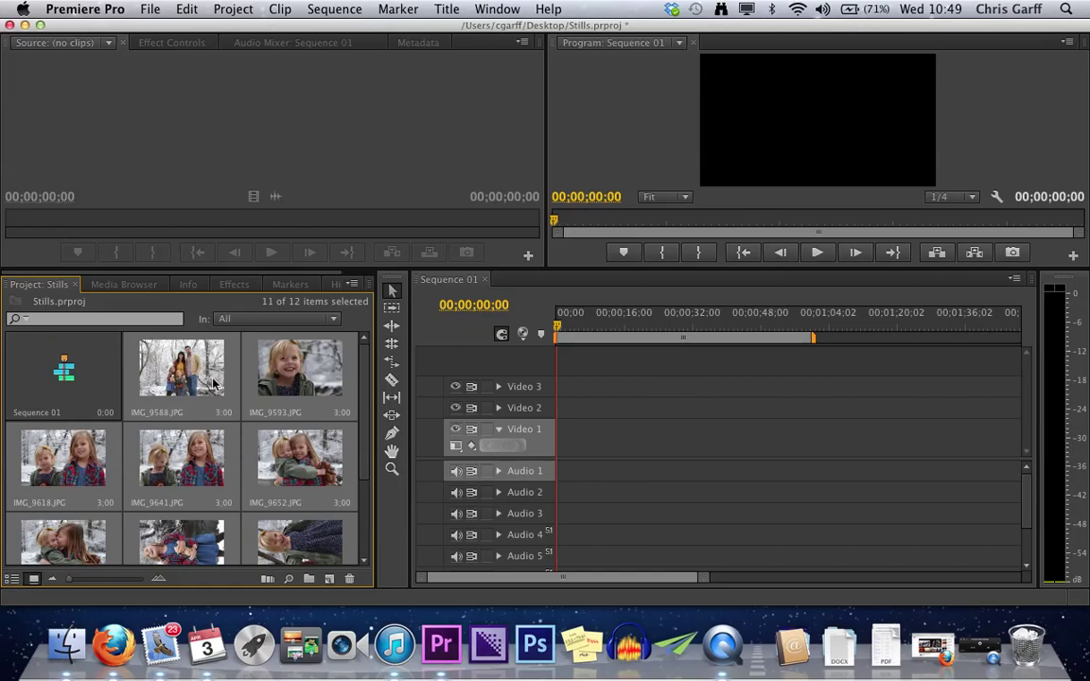
Place IMG_9588.JPG on Video 1 at about 21 seconds and compare the source photo with its framing in the sequence
double_click(194, 348)
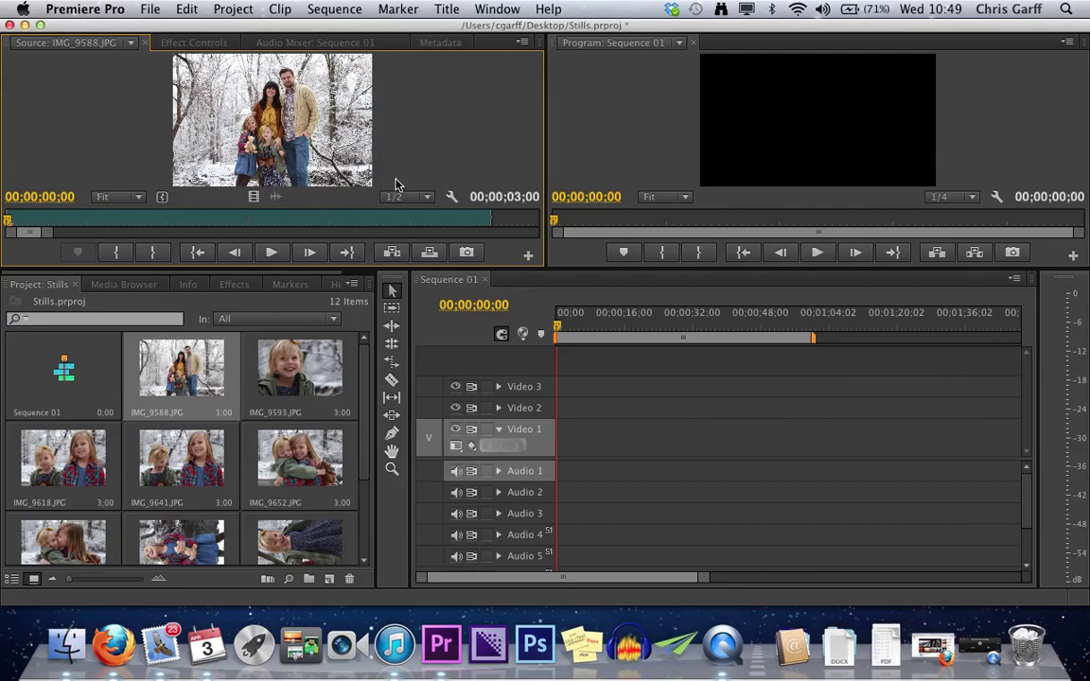
drag(325, 142, 652, 438)
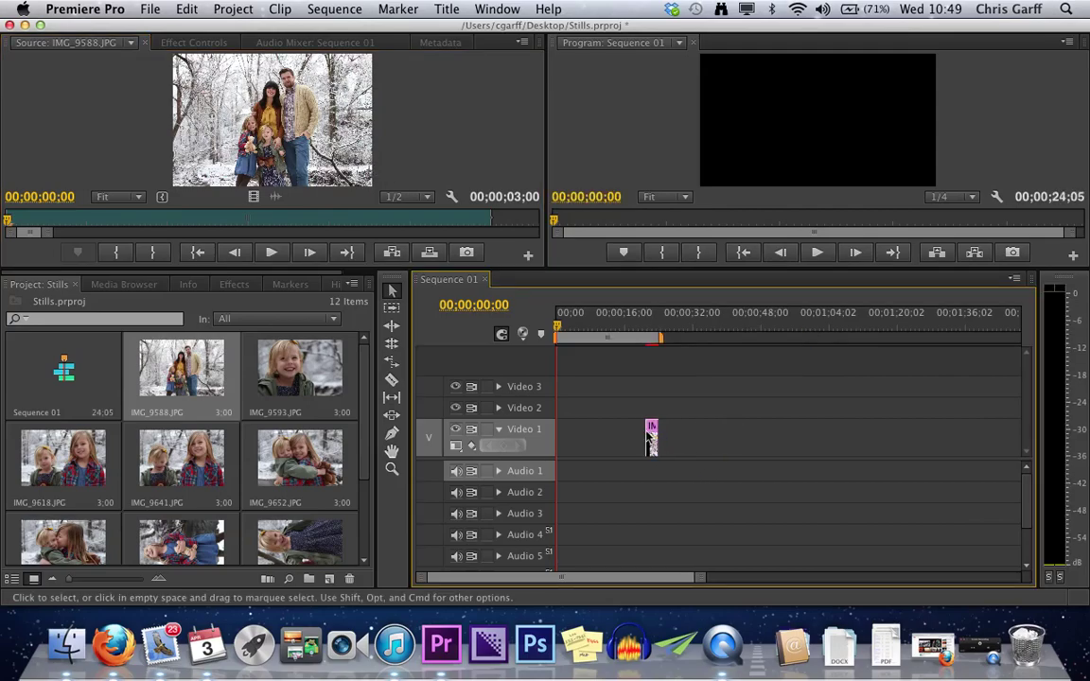
double_click(652, 441)
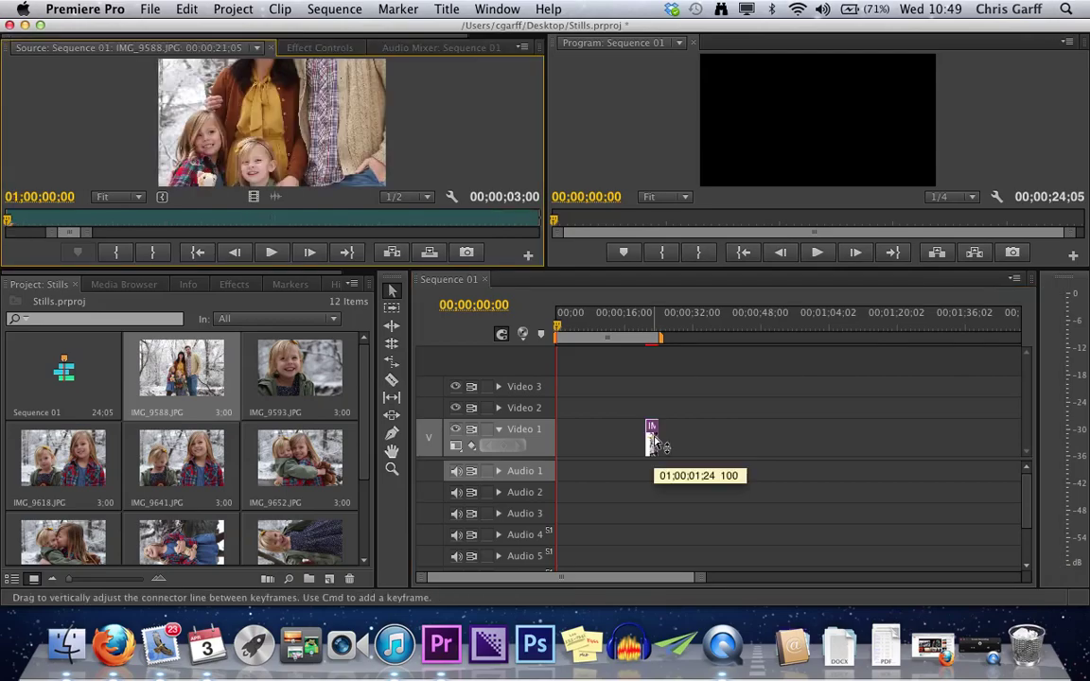
click(651, 334)
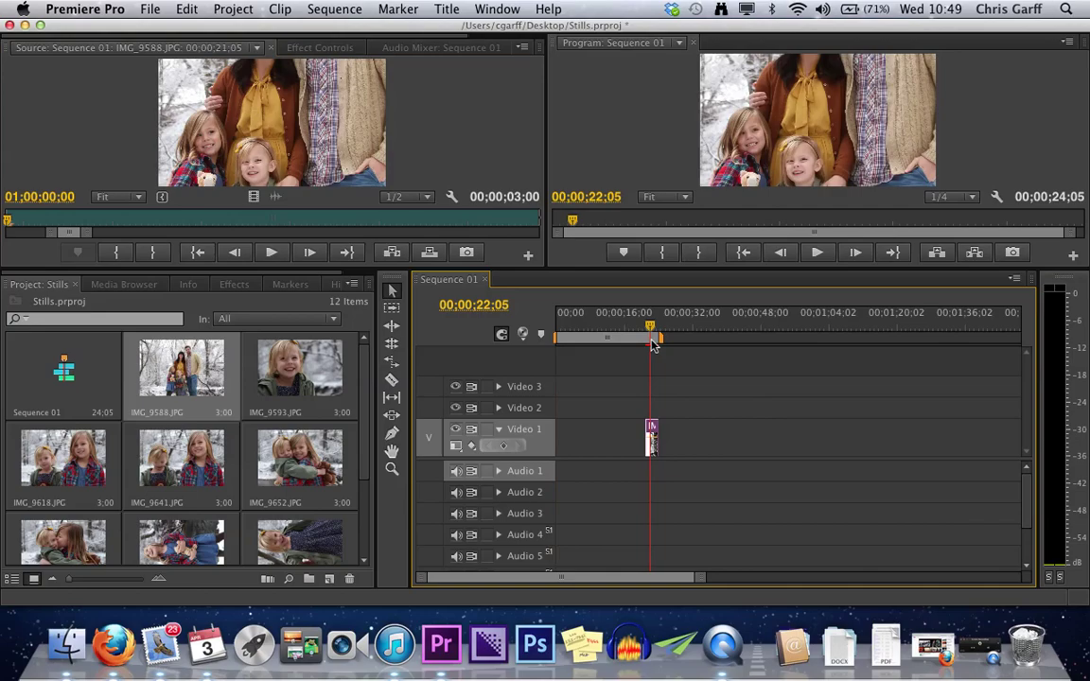
double_click(209, 361)
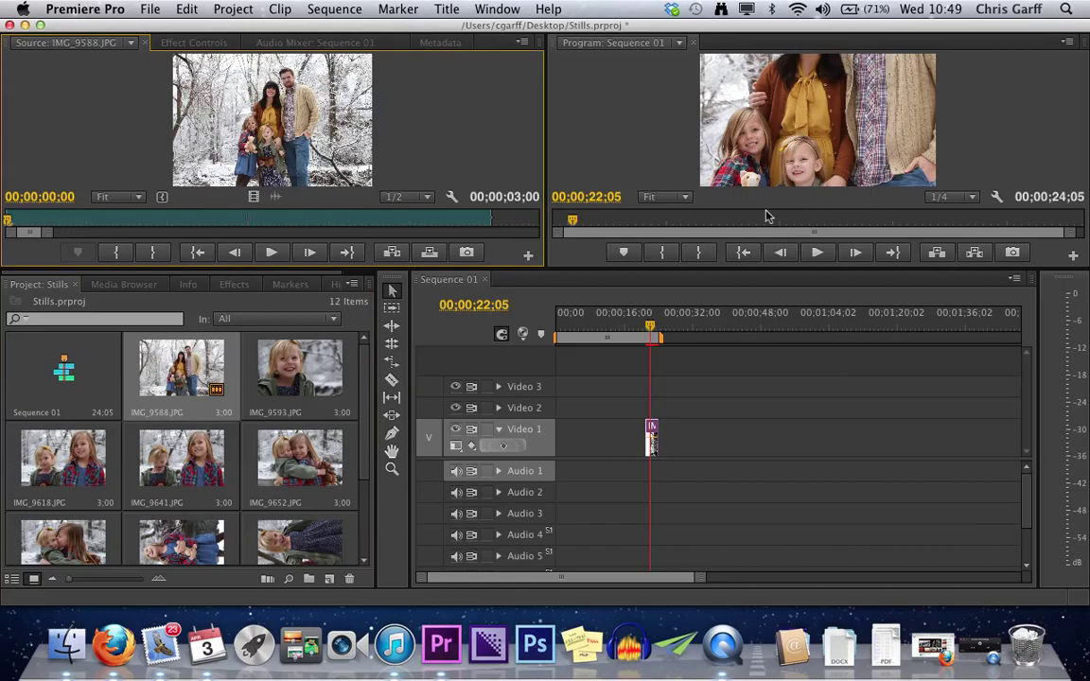
Apply Scale to Frame Size to the IMG_9588.JPG clip on Video 1 and enlarge the monitor area
right_click(654, 446)
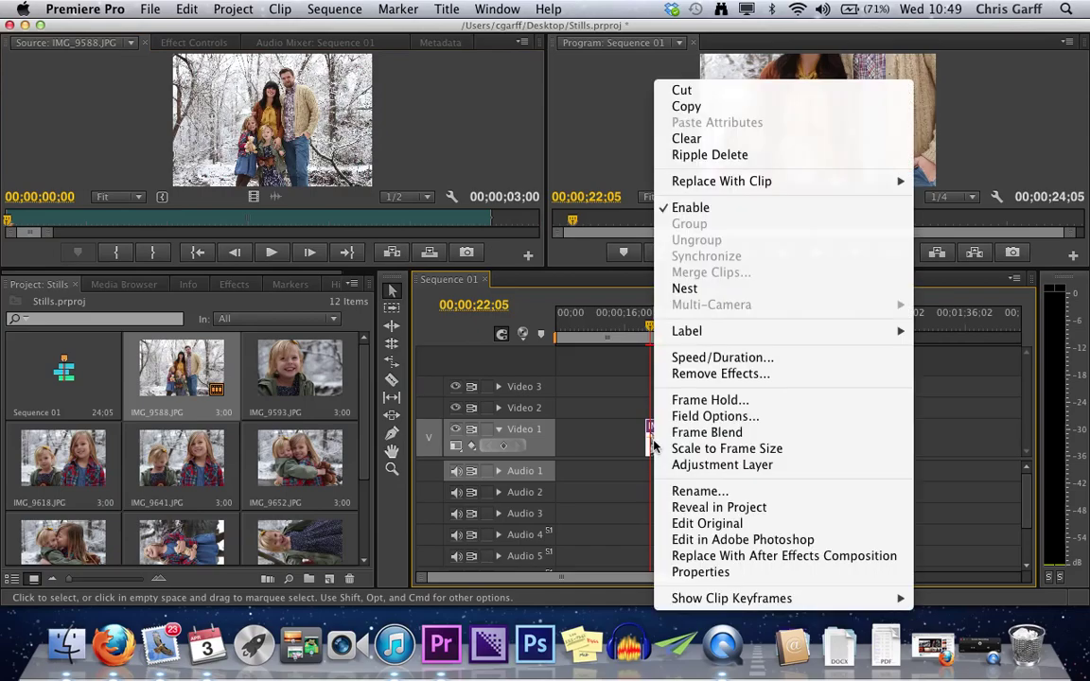
click(712, 449)
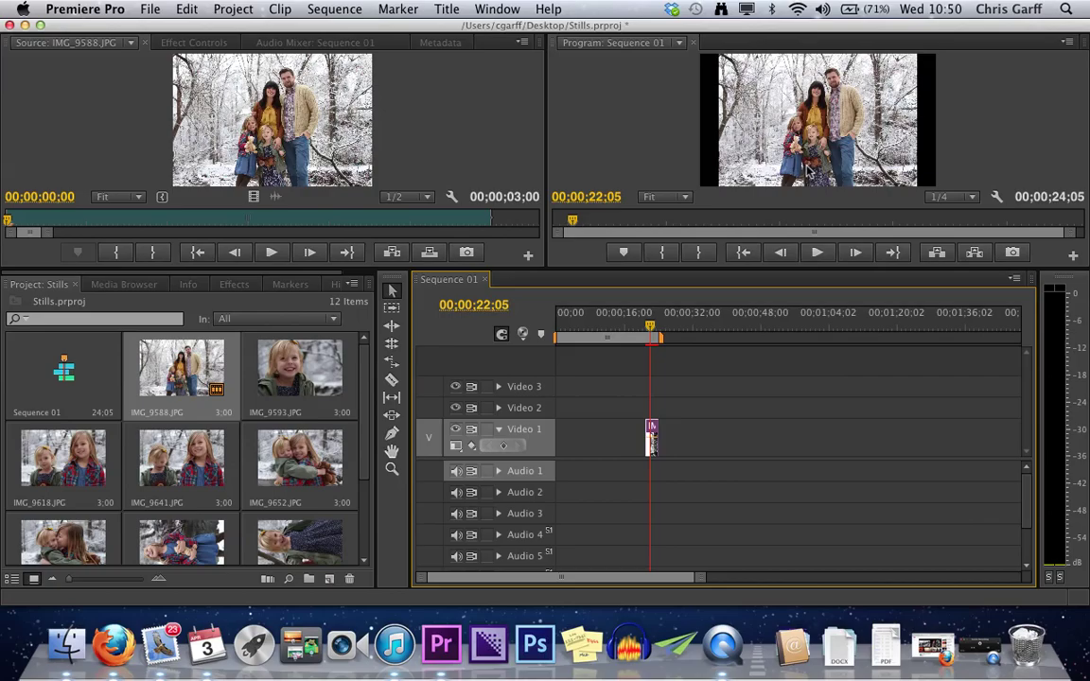
drag(525, 268, 521, 413)
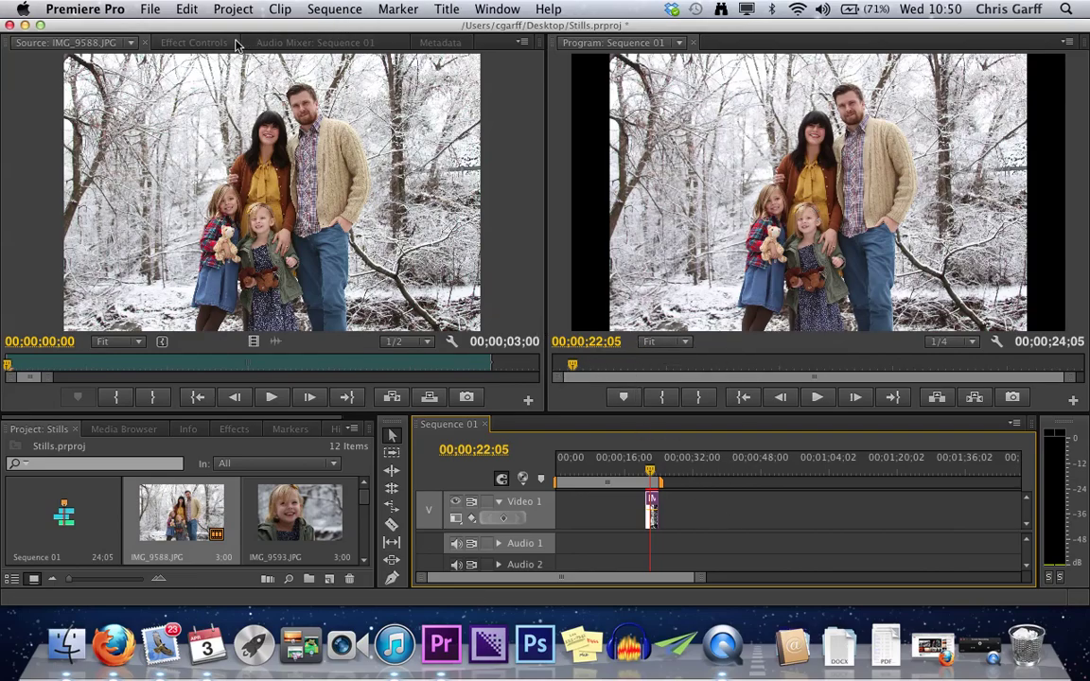
Open the timeline clip's Motion settings in Effect Controls and raise its Scale to 119
click(197, 45)
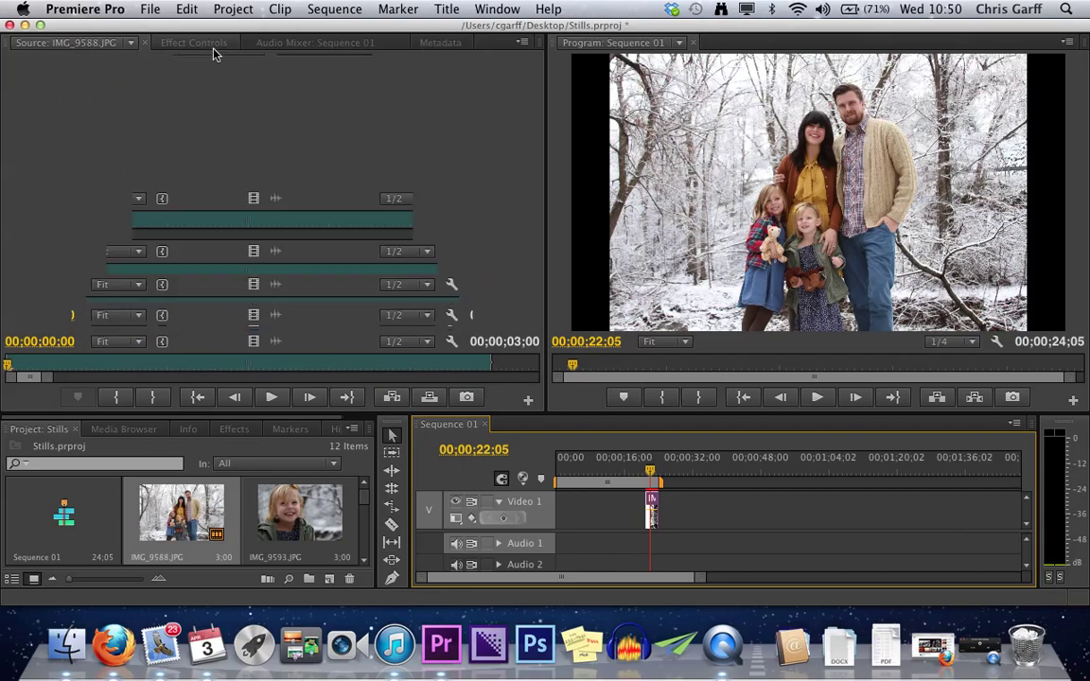
double_click(653, 516)
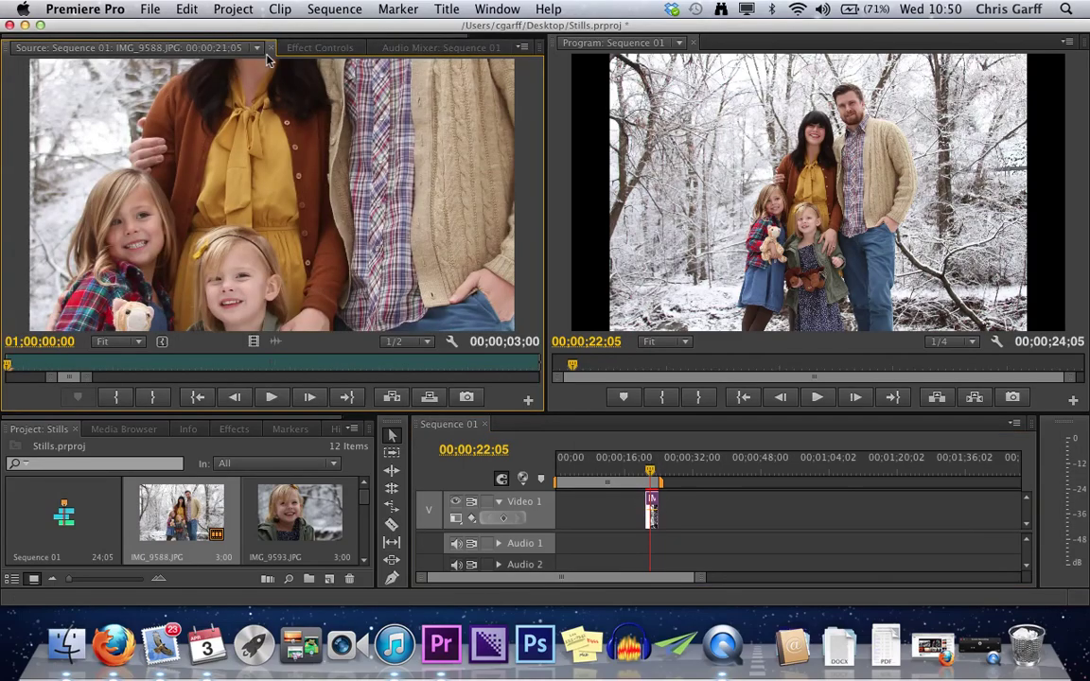
click(312, 50)
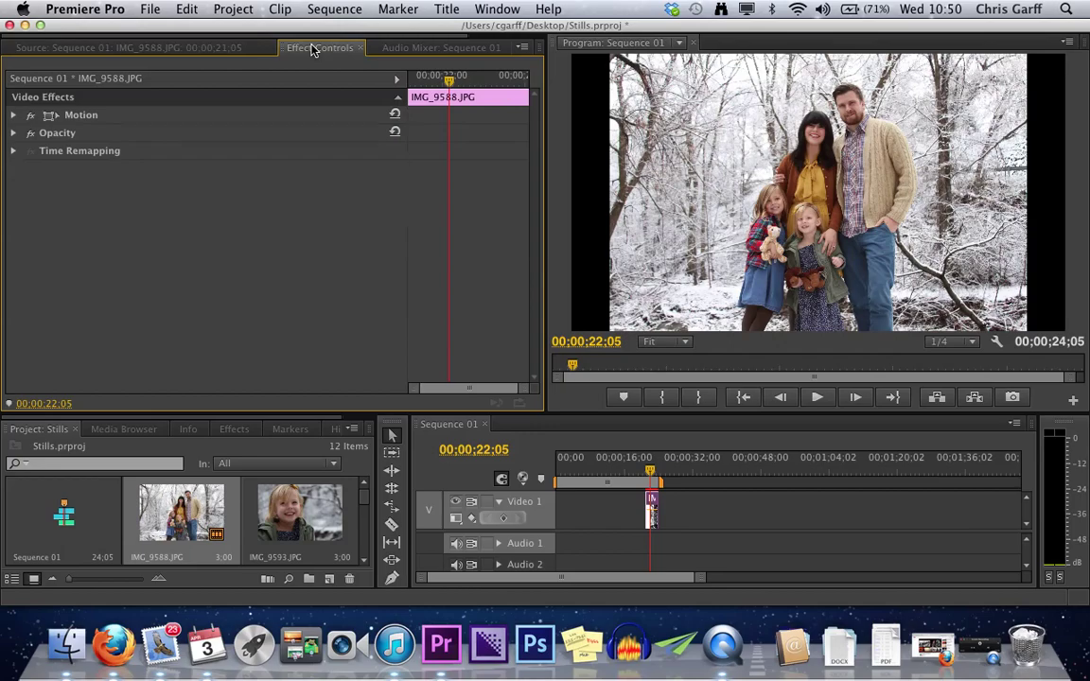
click(15, 116)
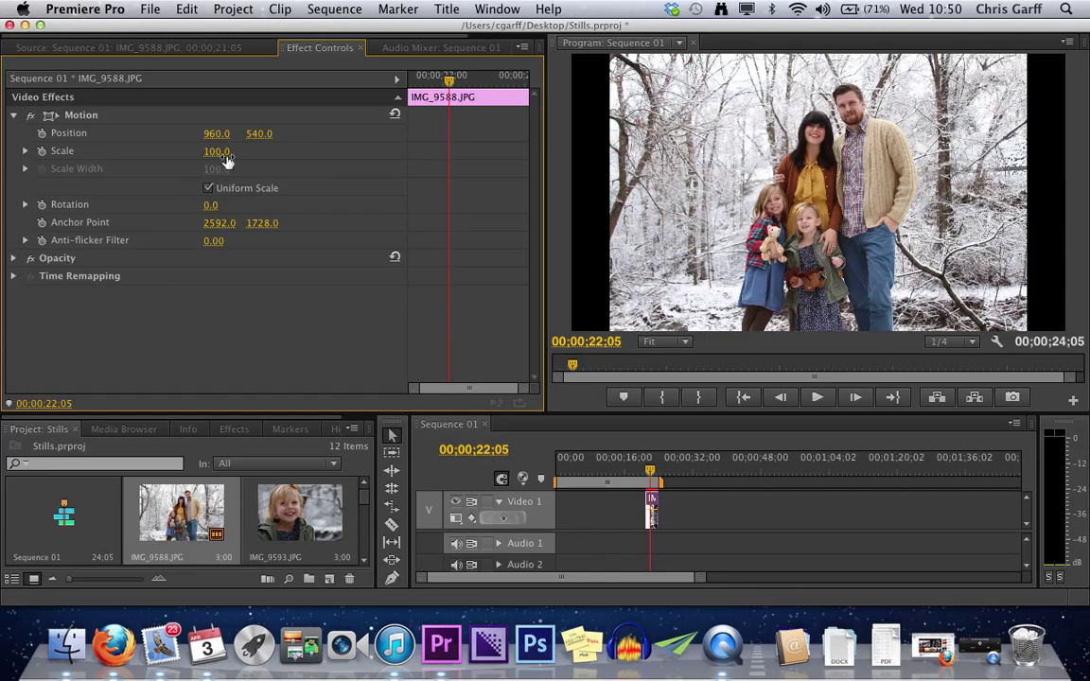
mouse_move(225, 157)
mouse_down()
mouse_move(280, 158)
mouse_move(243, 157)
mouse_up()
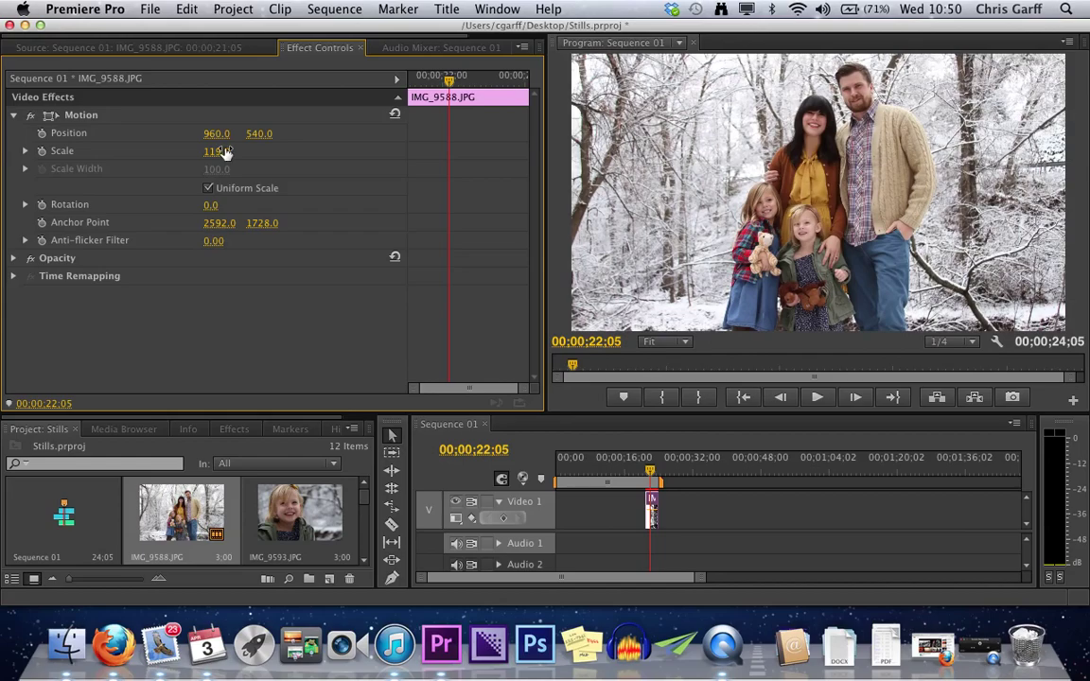
Increase the photo's Scale to 600 and reposition it to about 920, 1968 to frame the woman's face
click(24, 151)
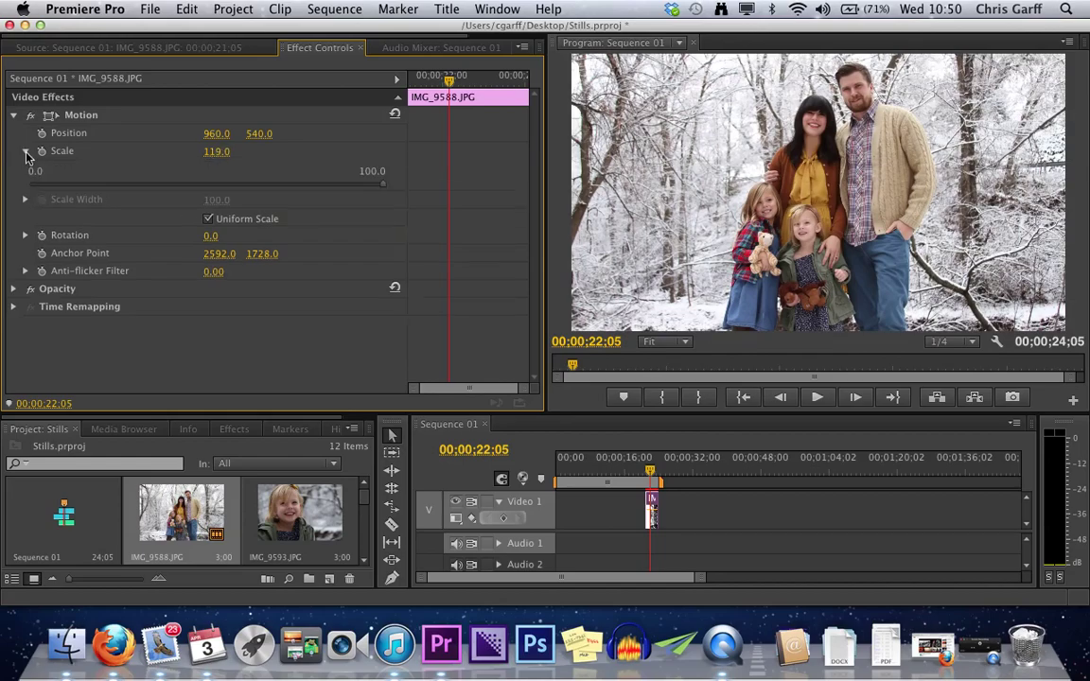
click(382, 185)
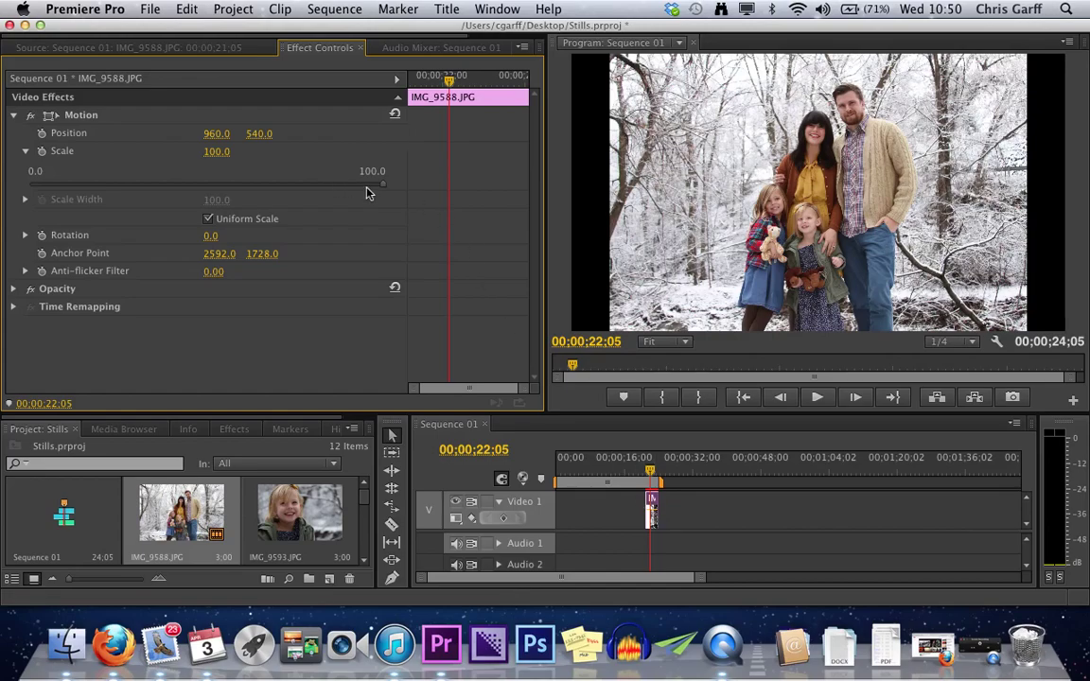
drag(215, 151, 374, 151)
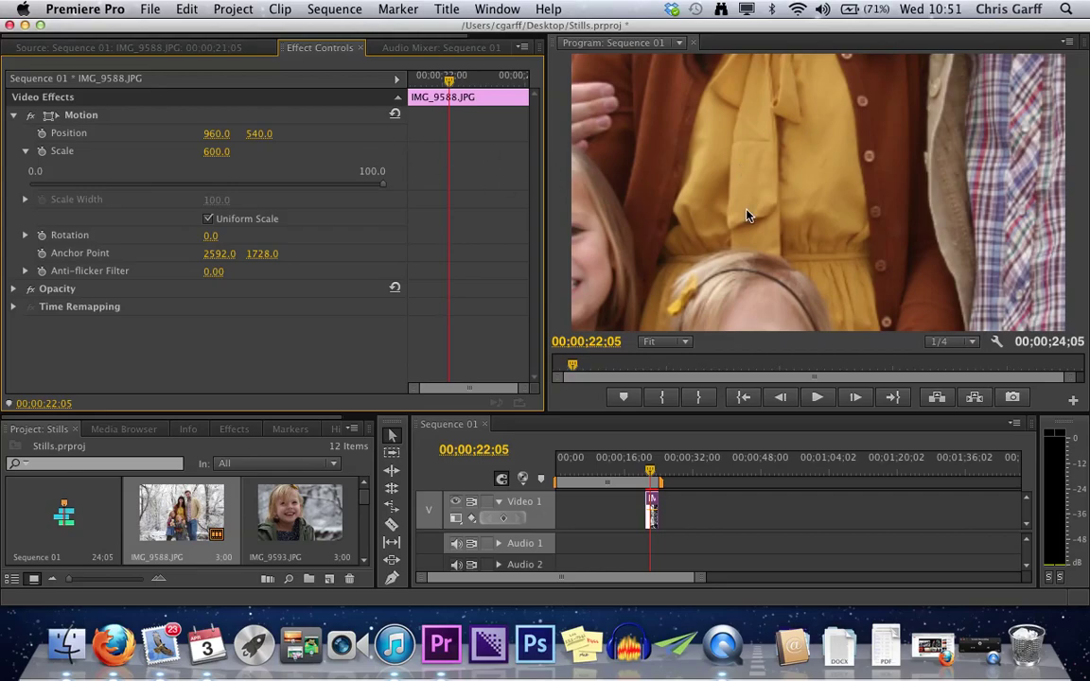
click(46, 109)
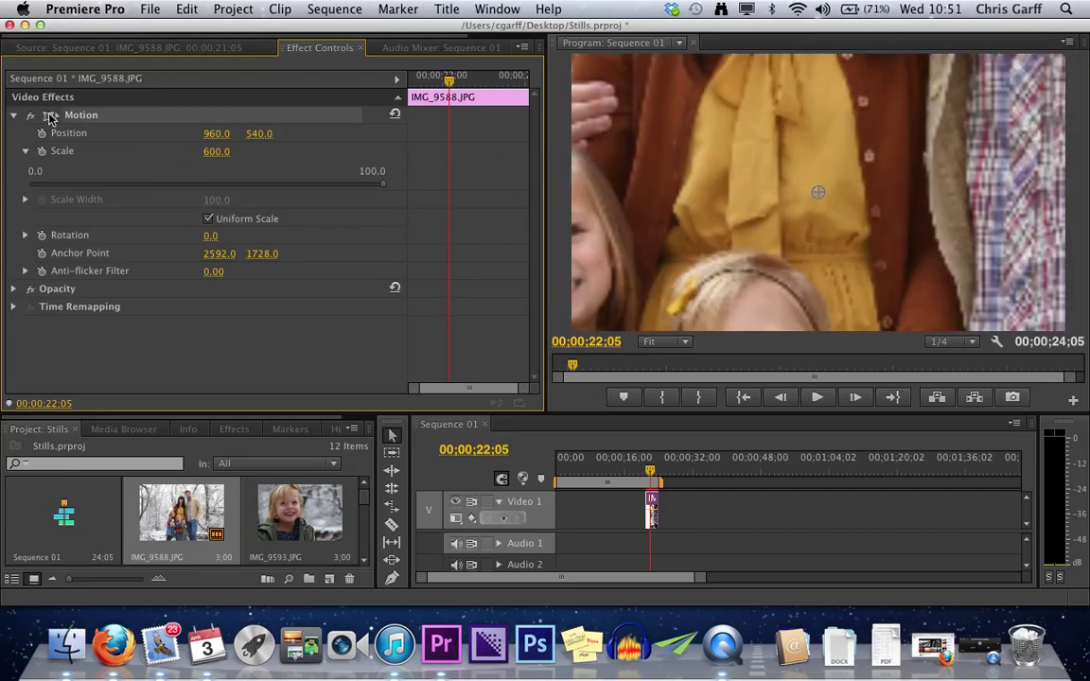
drag(874, 155, 860, 516)
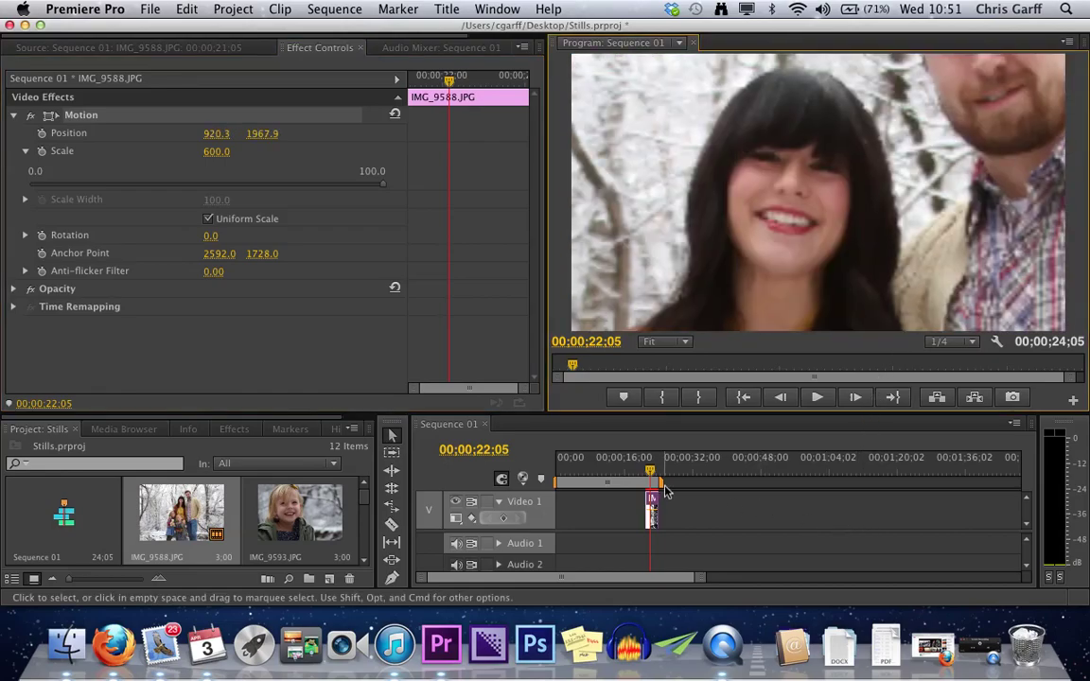
Turn off Scale to Frame Size for the timeline clip and readjust the enlarged photo's scale and position
right_click(656, 517)
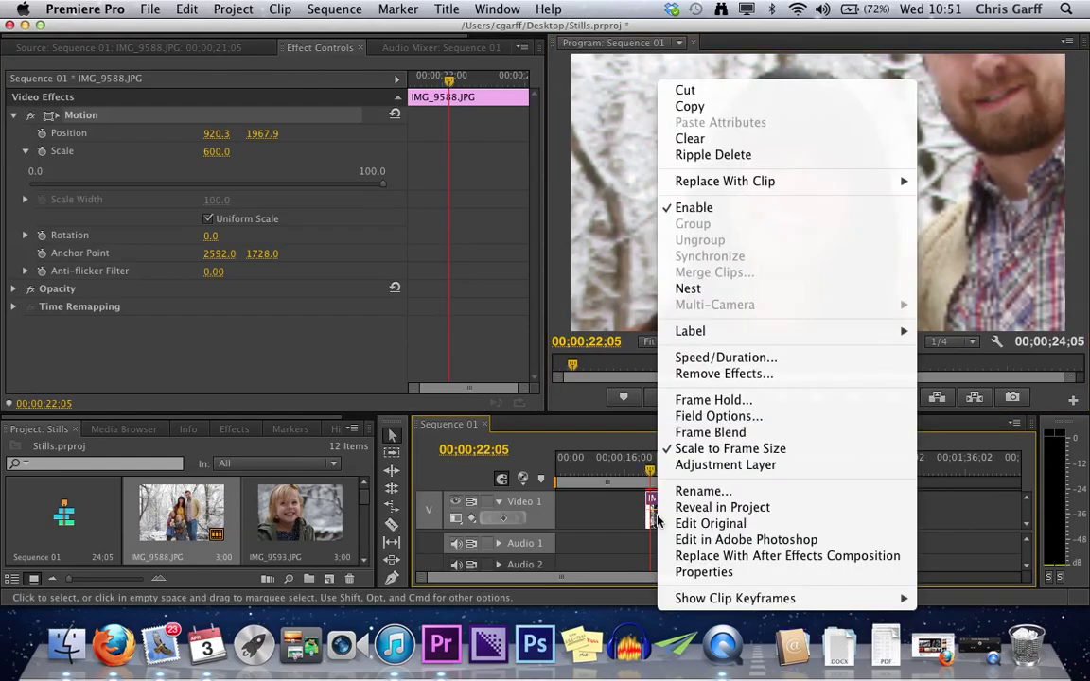
click(719, 449)
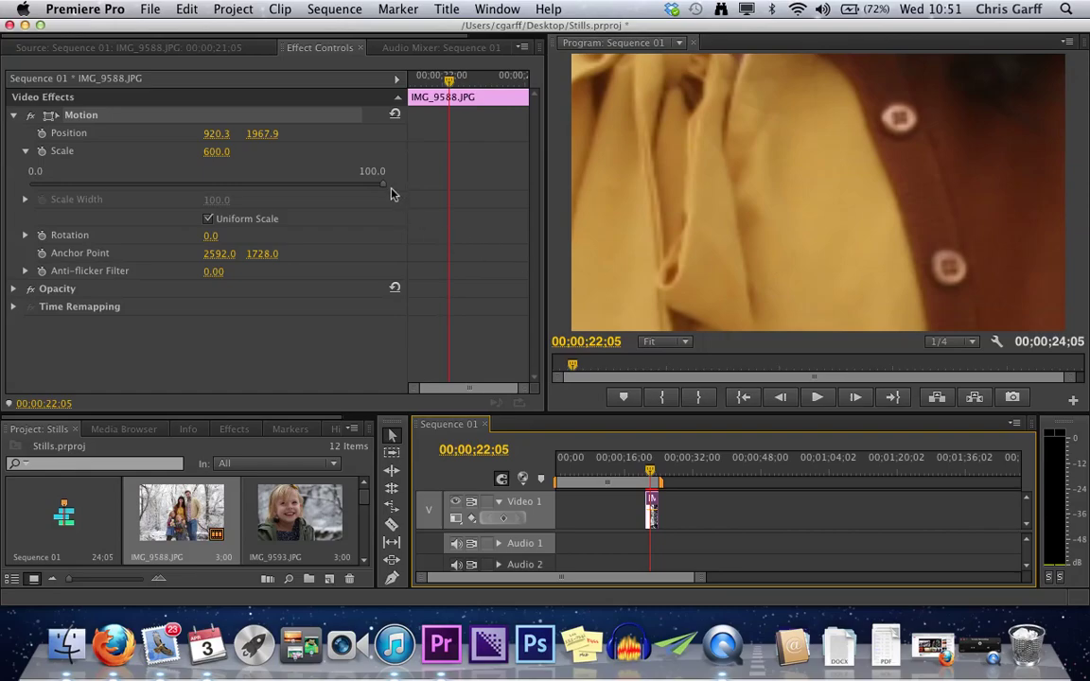
drag(385, 190, 335, 187)
drag(714, 260, 699, 49)
drag(336, 183, 394, 190)
Try a Scale of 164 on the photo, and settle on a Scale of 309
click(216, 151)
text(164)
key(Return)
click(216, 152)
text(309)
key(Return)
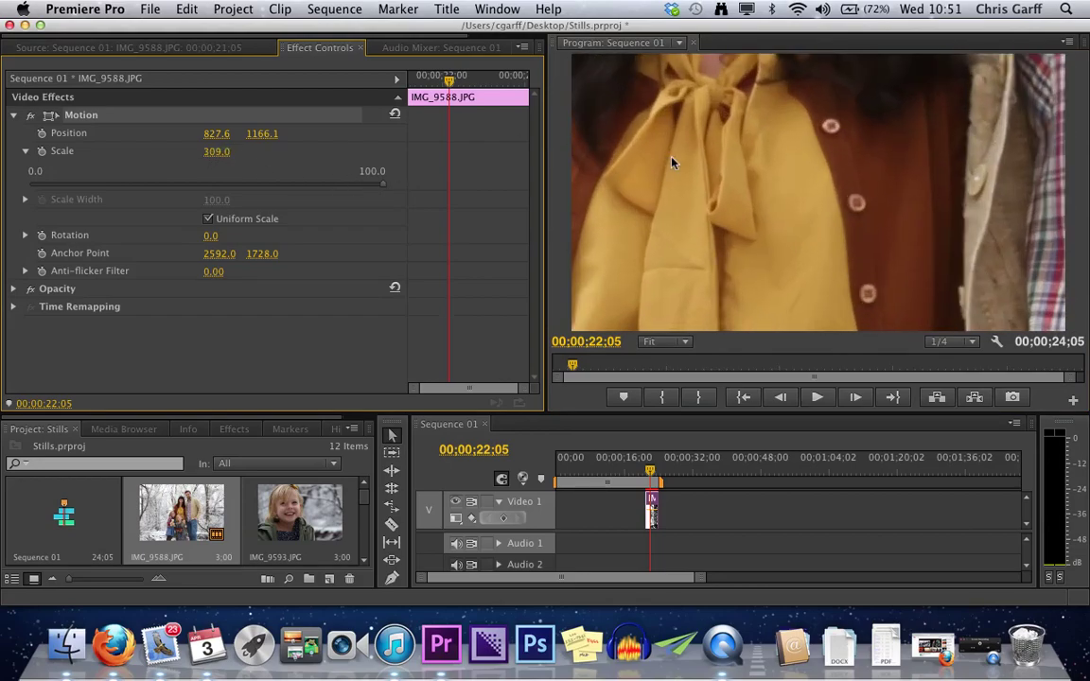
Reposition the enlarged photo to frame the woman's face, and move it to about -142, 3860 to frame the man's face
drag(806, 124, 843, 310)
drag(833, 221, 829, 299)
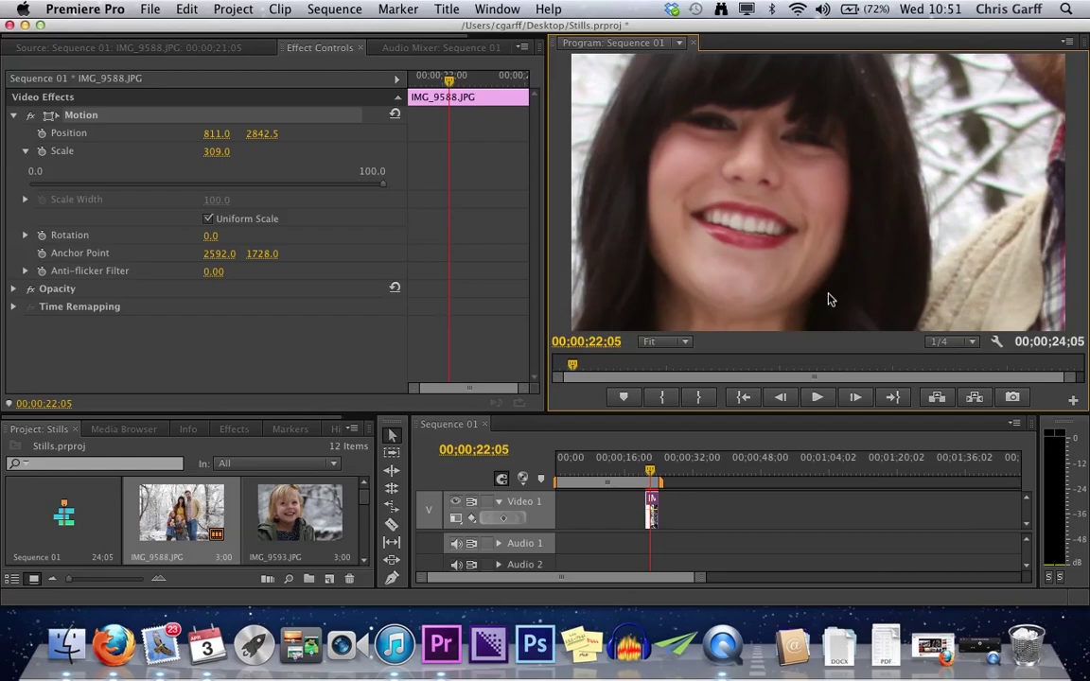
drag(828, 300, 583, 561)
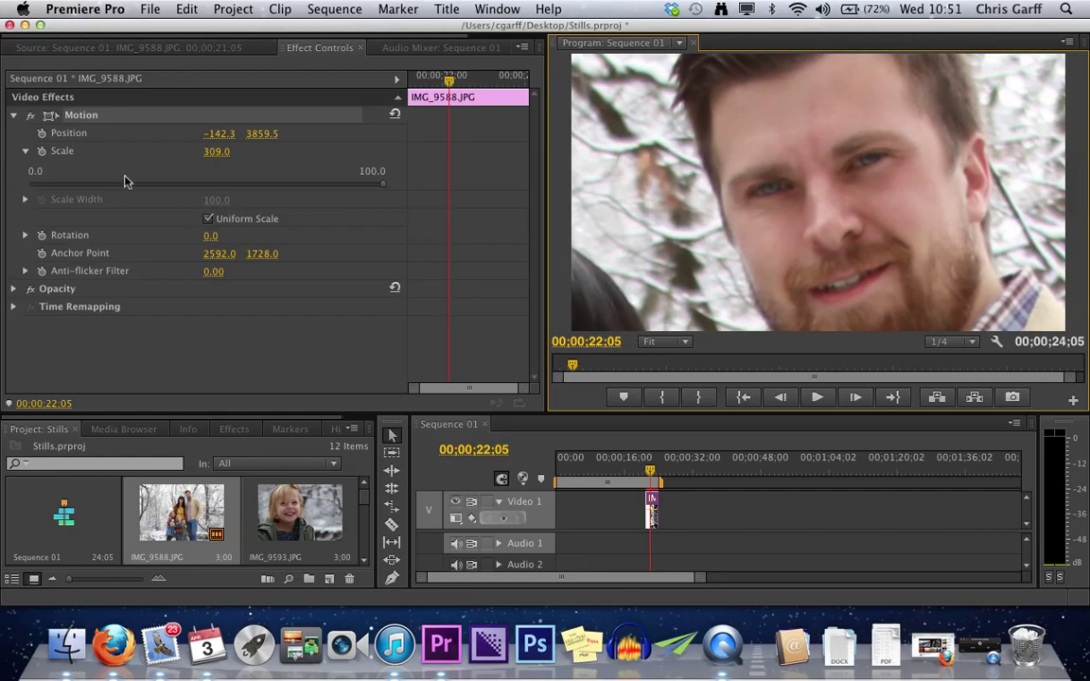
click(221, 131)
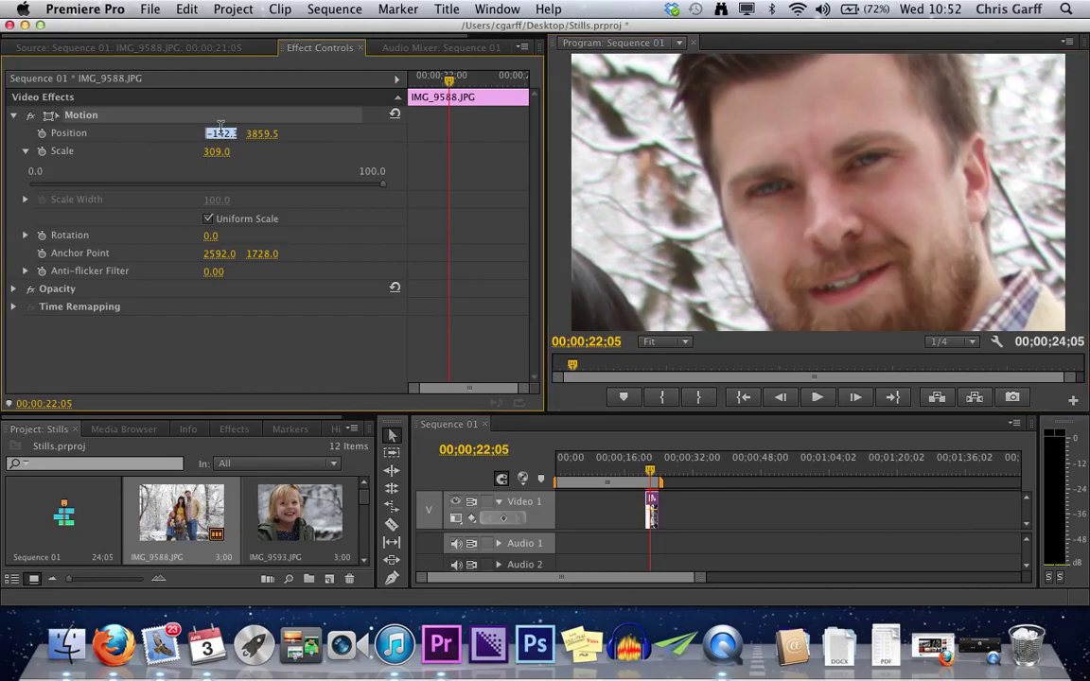
Replace the timeline clip with a fresh copy of IMG_9588.JPG on Video 1 at about 30 seconds and open its Effect Controls
click(655, 529)
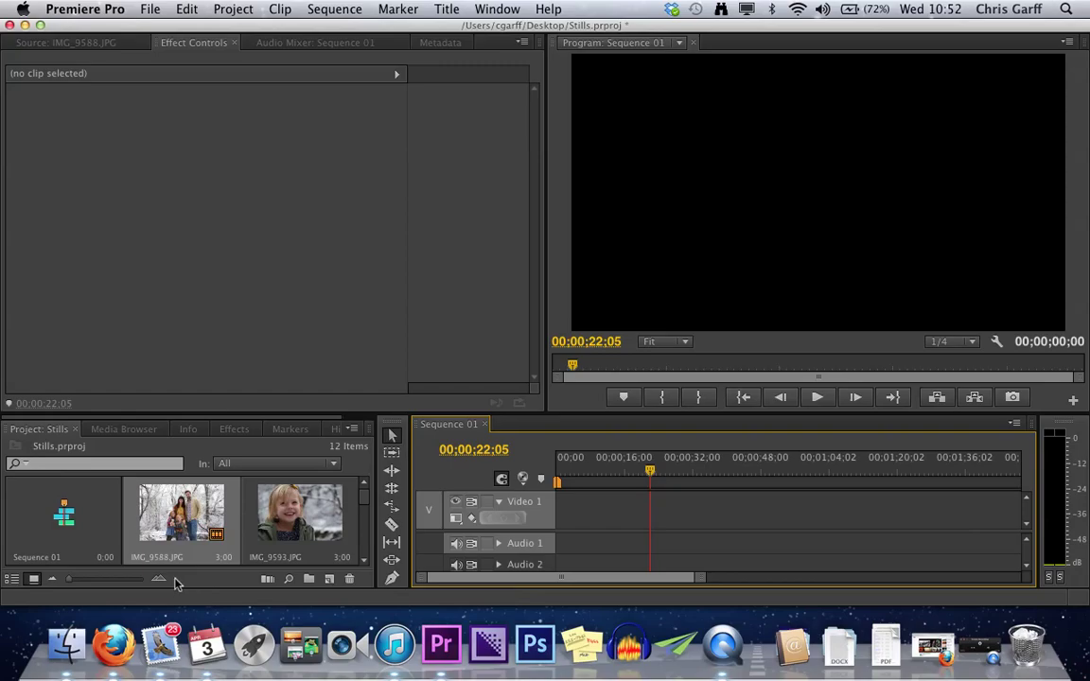
double_click(185, 487)
drag(329, 243, 689, 519)
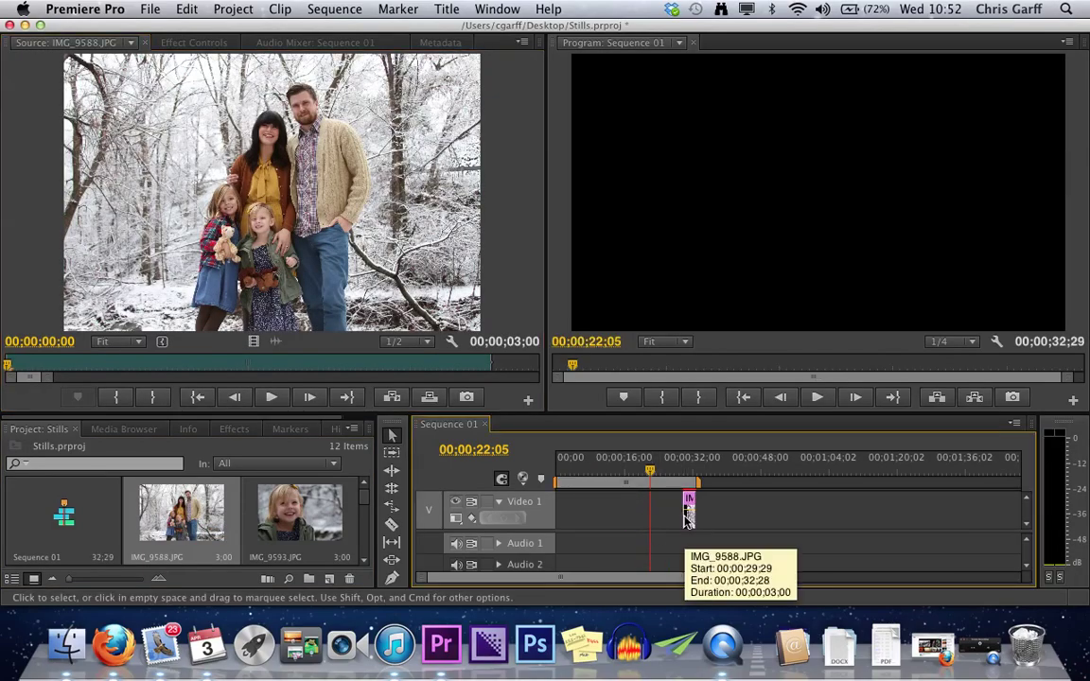
click(689, 473)
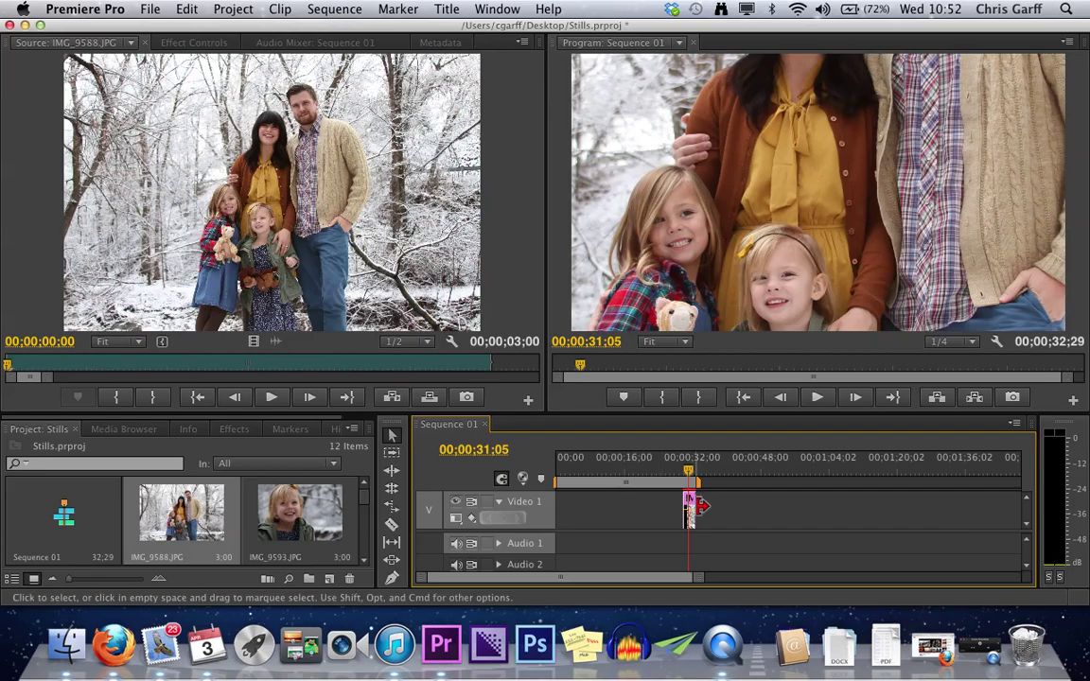
double_click(690, 506)
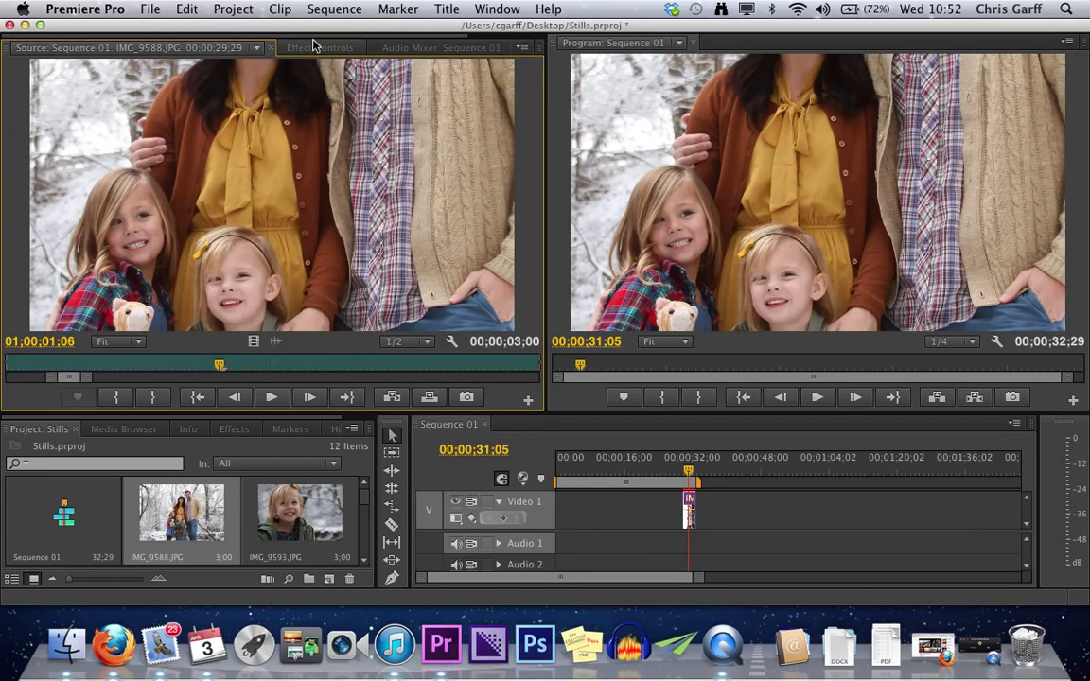
click(311, 46)
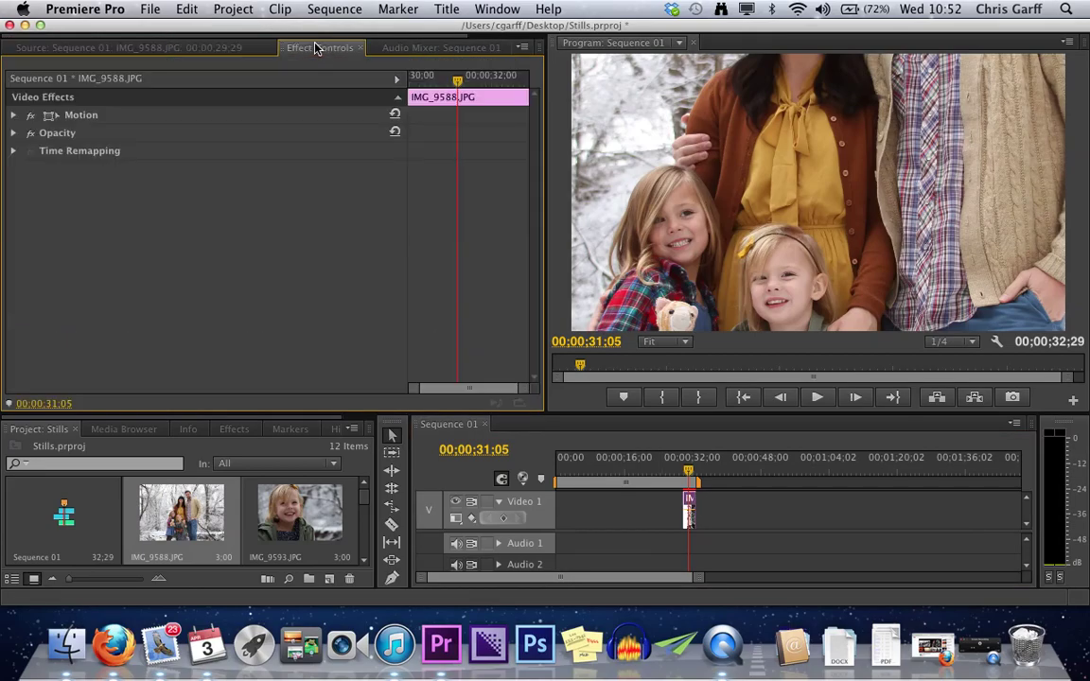
Zoom the program preview to 10% and shrink IMG_9588.JPG to a Scale of about 39.2, positioned at about 950, 600 to fill the frame
click(13, 115)
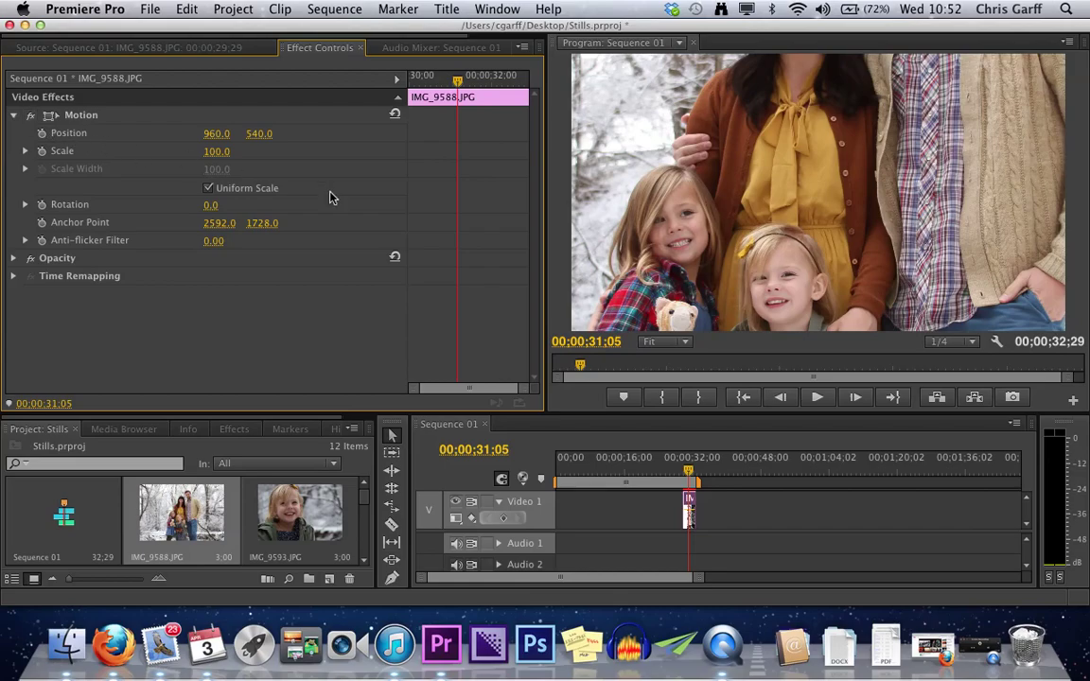
click(685, 343)
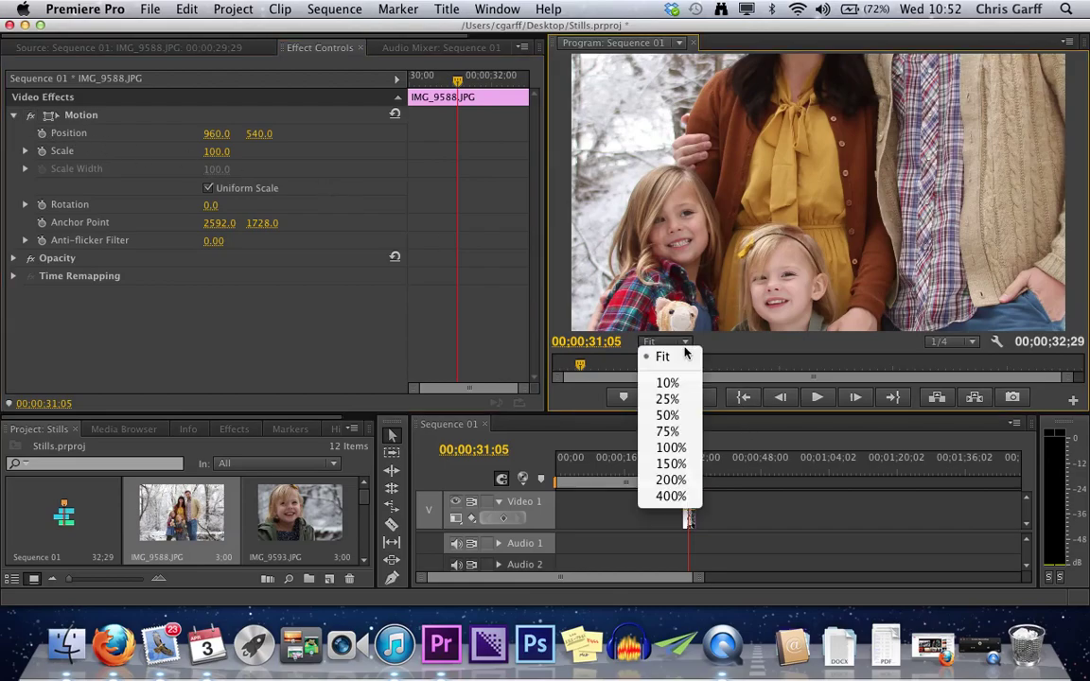
click(668, 383)
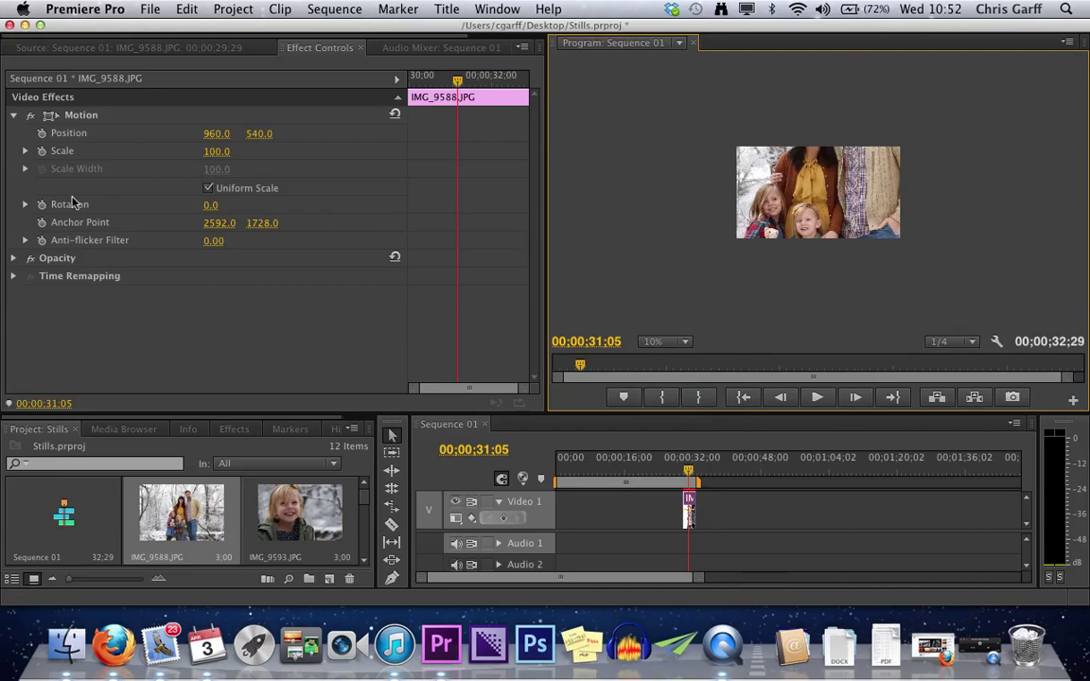
click(52, 118)
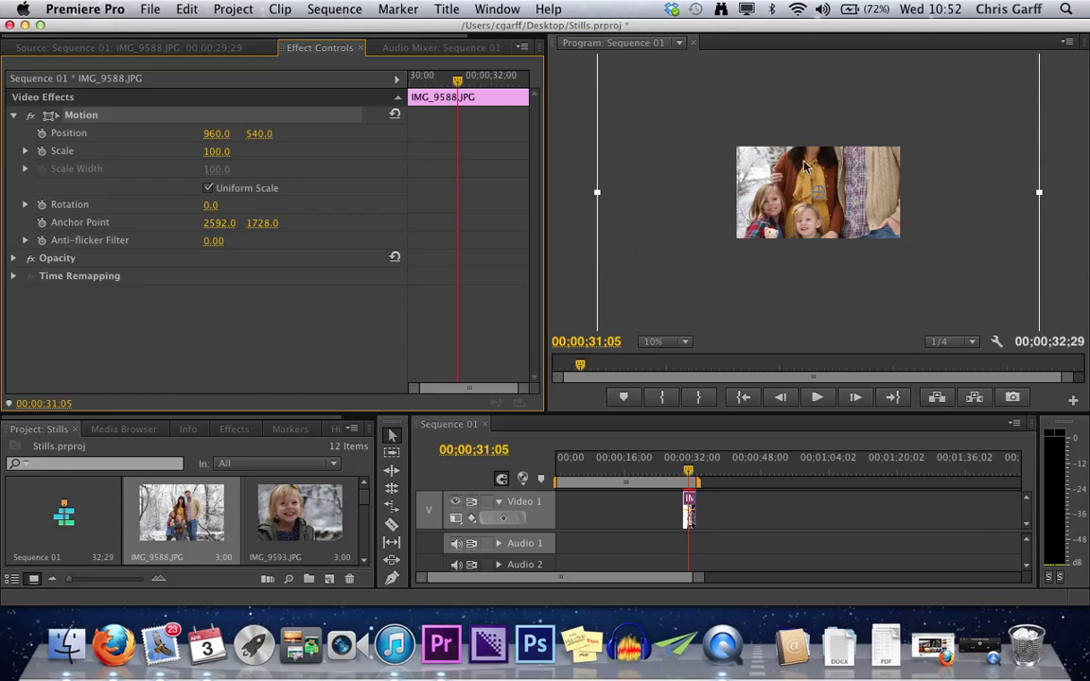
drag(743, 100, 755, 183)
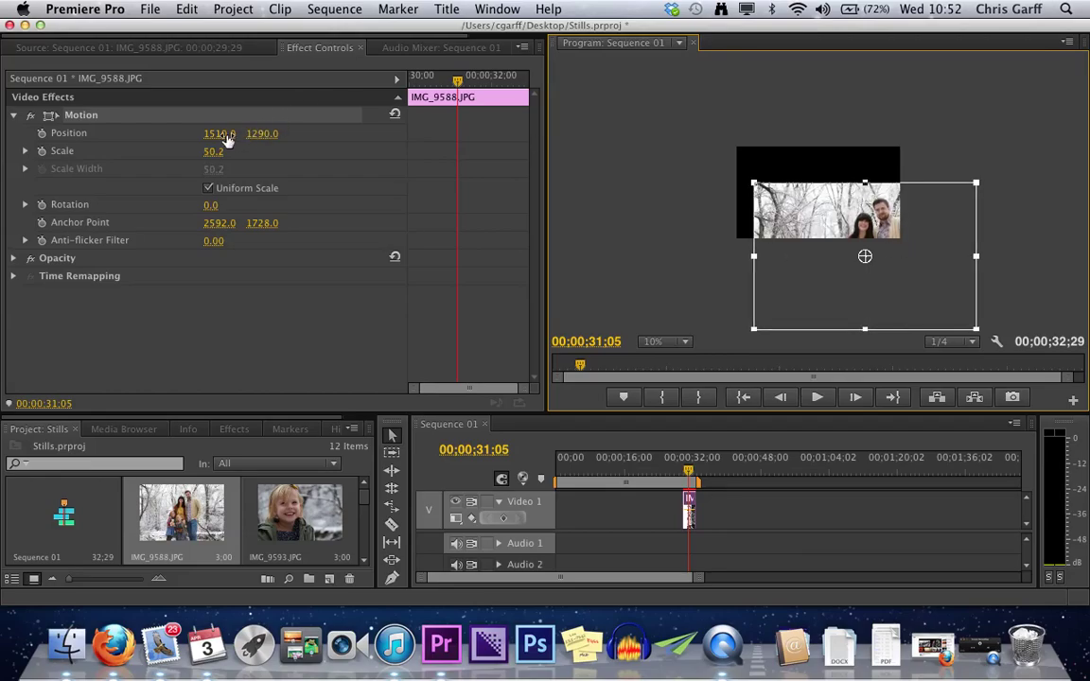
drag(928, 290, 886, 238)
drag(942, 281, 908, 258)
drag(882, 217, 877, 212)
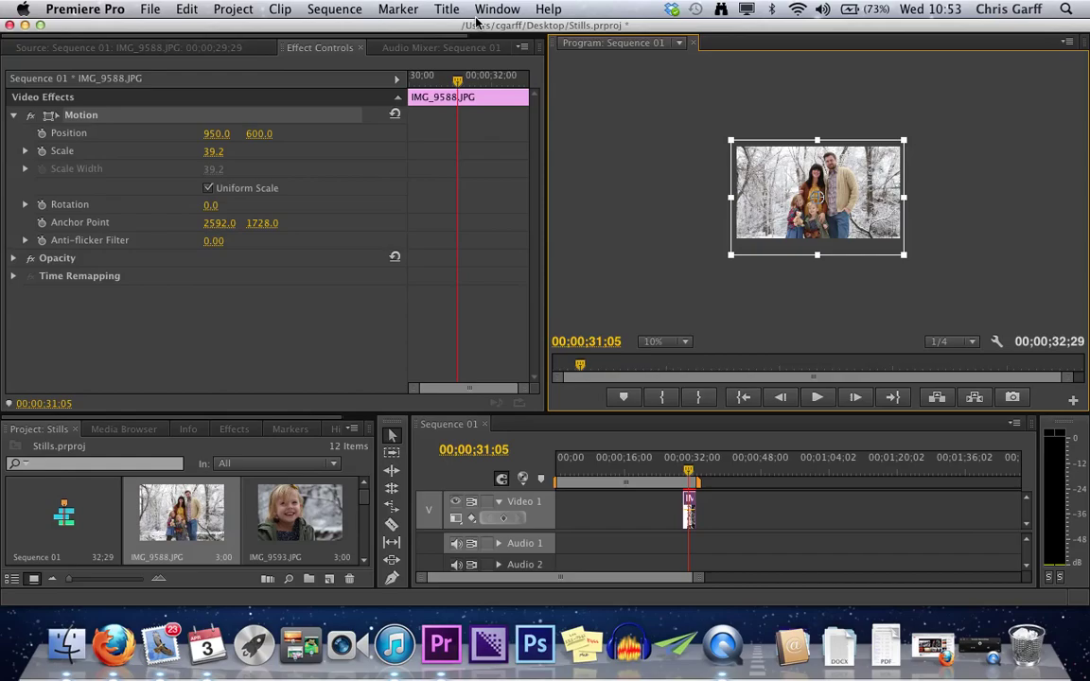
Extend the IMG_9588.JPG clip to about 17 seconds and move it to the start of the sequence
drag(702, 511, 764, 512)
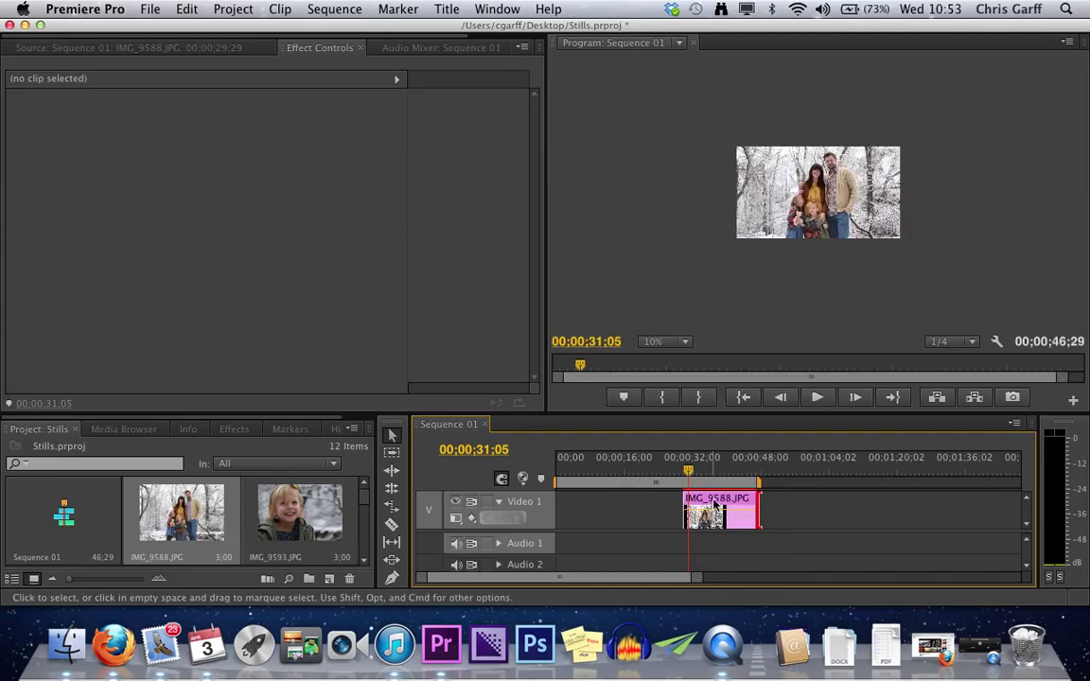
mouse_move(716, 509)
key(equal)
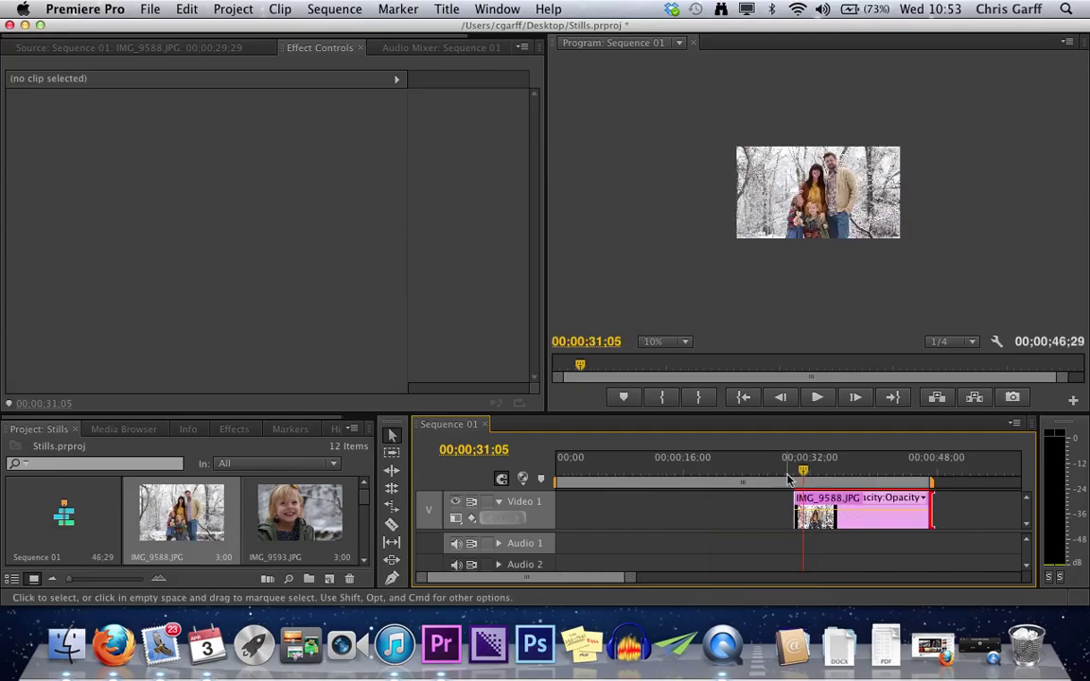
drag(872, 527, 634, 527)
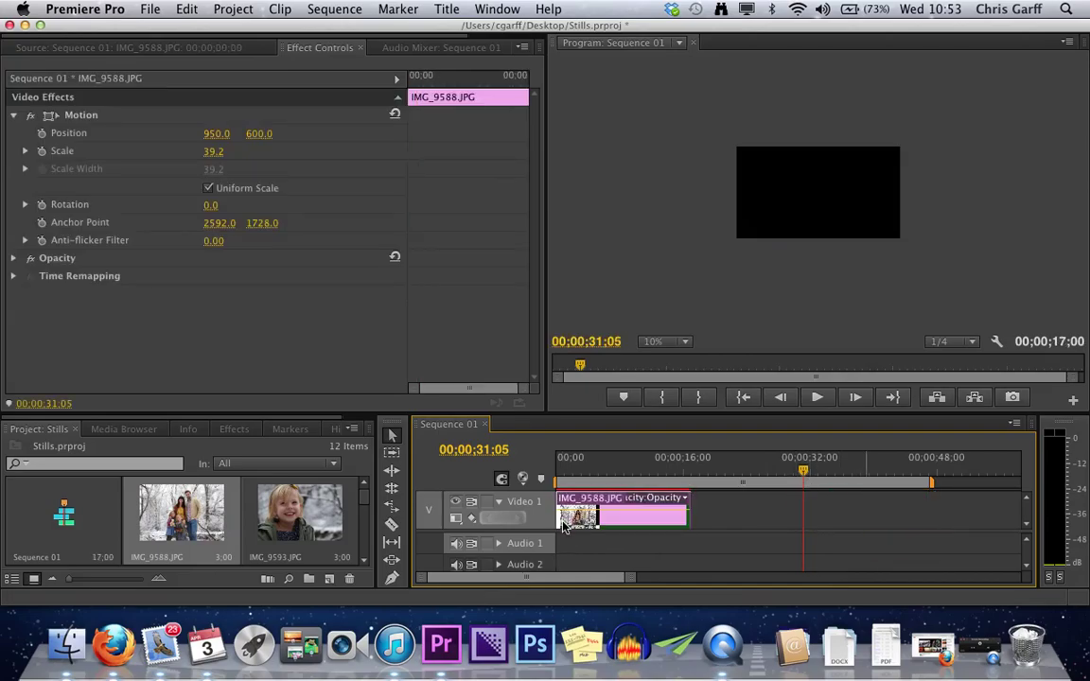
mouse_move(564, 527)
key(backslash)
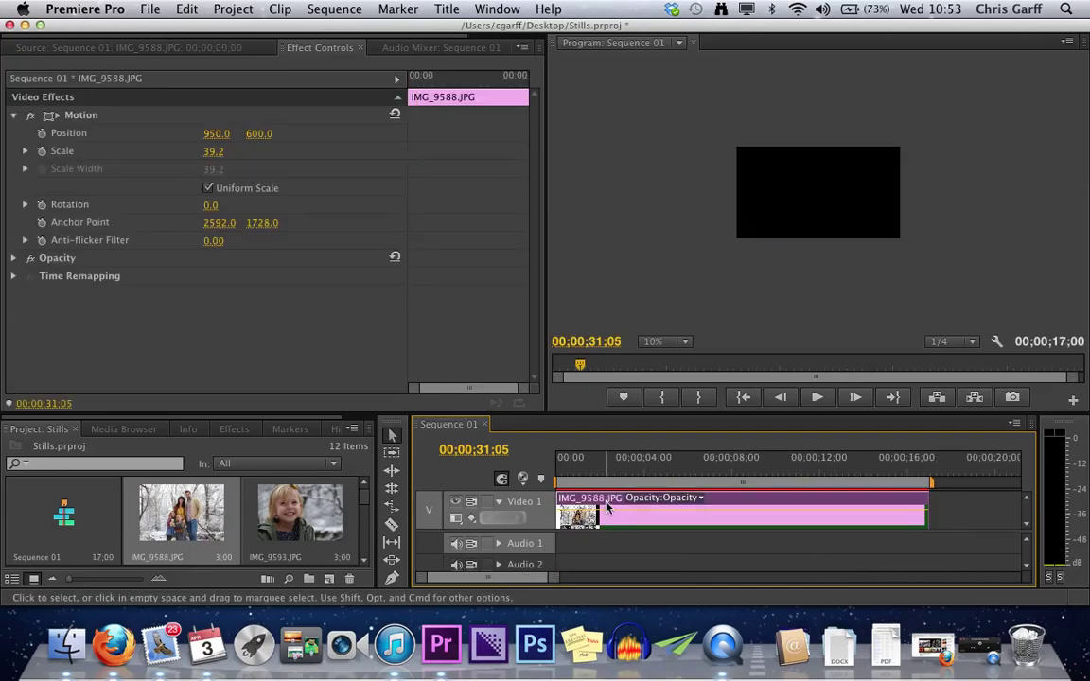
Scrub back and forth through the lengthened clip to review the photo's framing over time
click(577, 478)
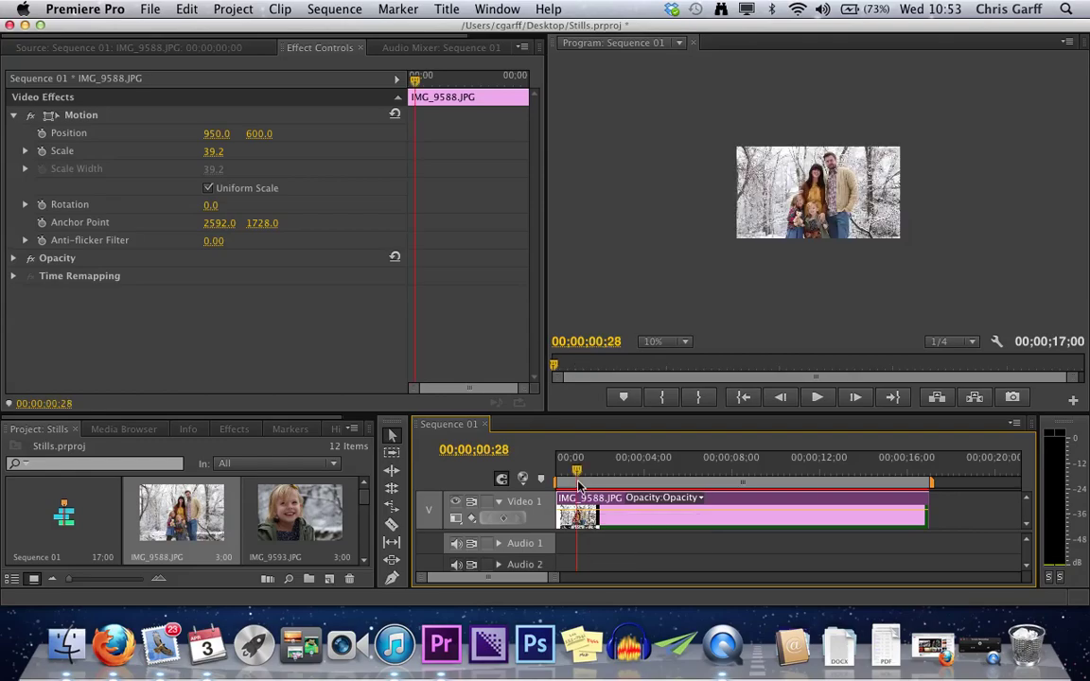
drag(579, 479, 620, 475)
drag(413, 79, 477, 83)
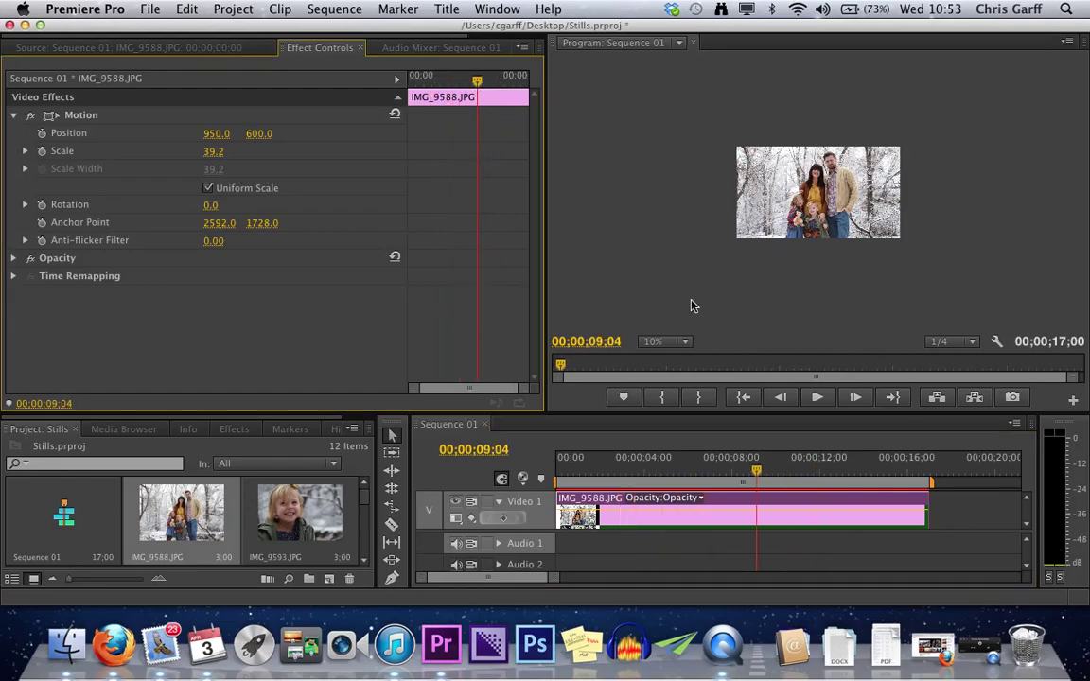
drag(763, 470, 573, 473)
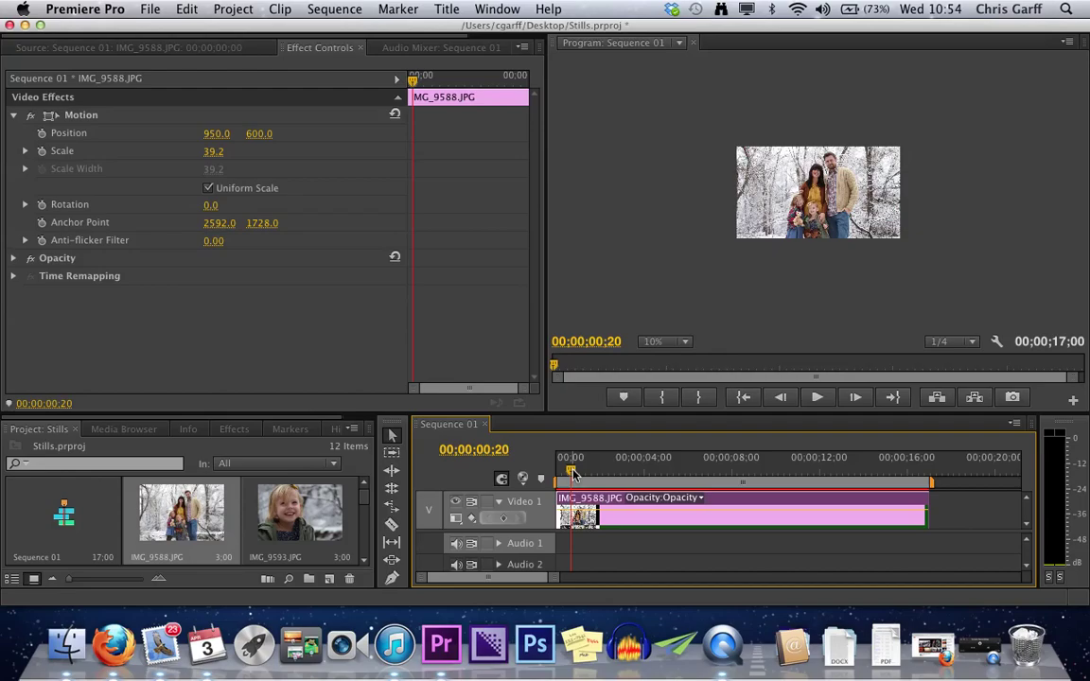
Turn on keyframing for the photo's Scale and Position at about 1 second, 00;00;01;02
drag(573, 473, 547, 476)
key(space)
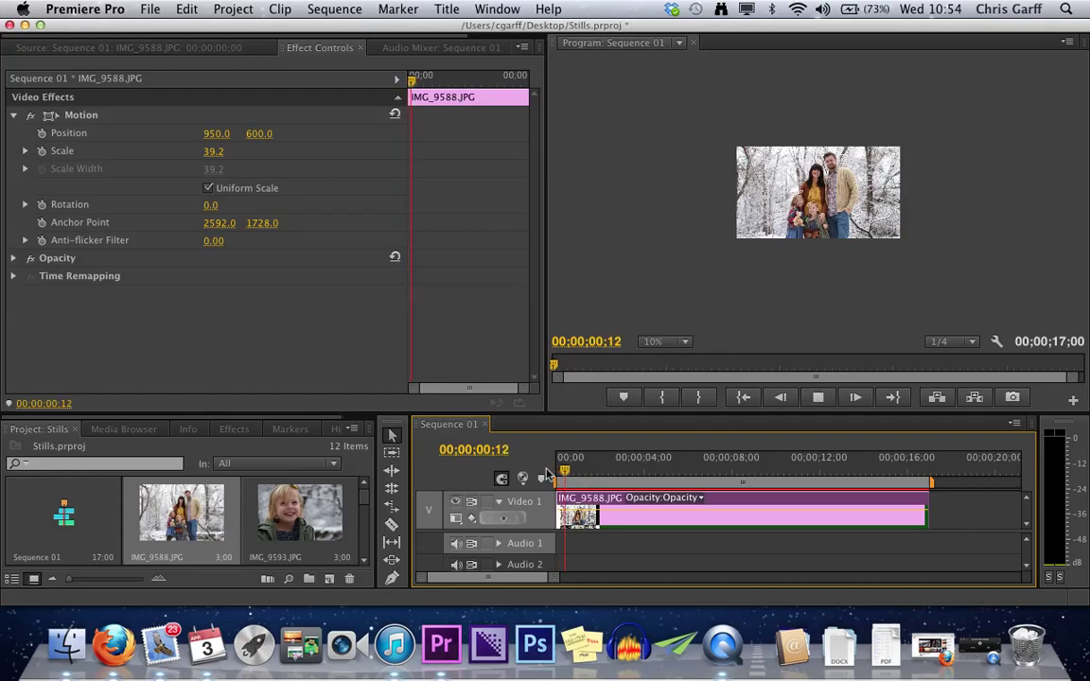
key(space)
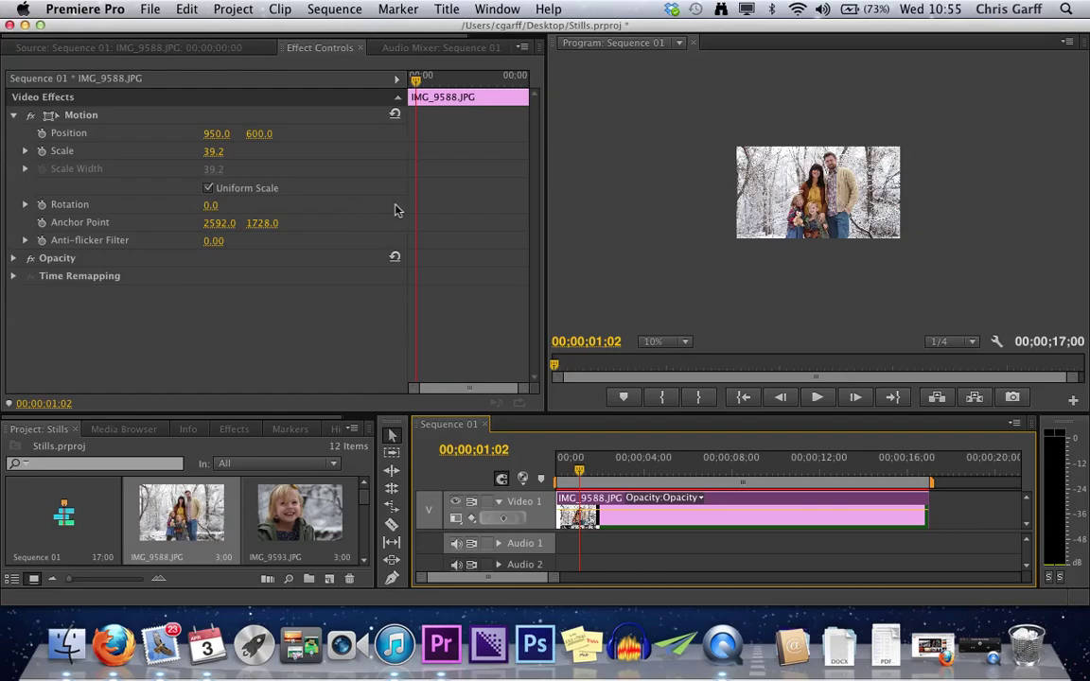
click(45, 152)
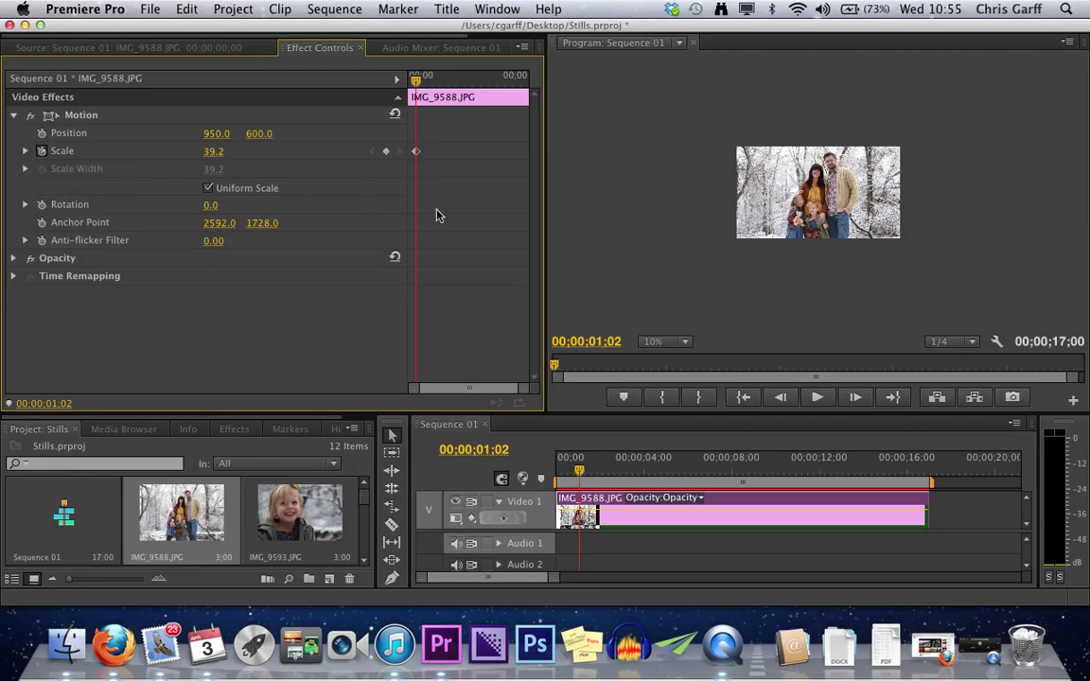
click(25, 152)
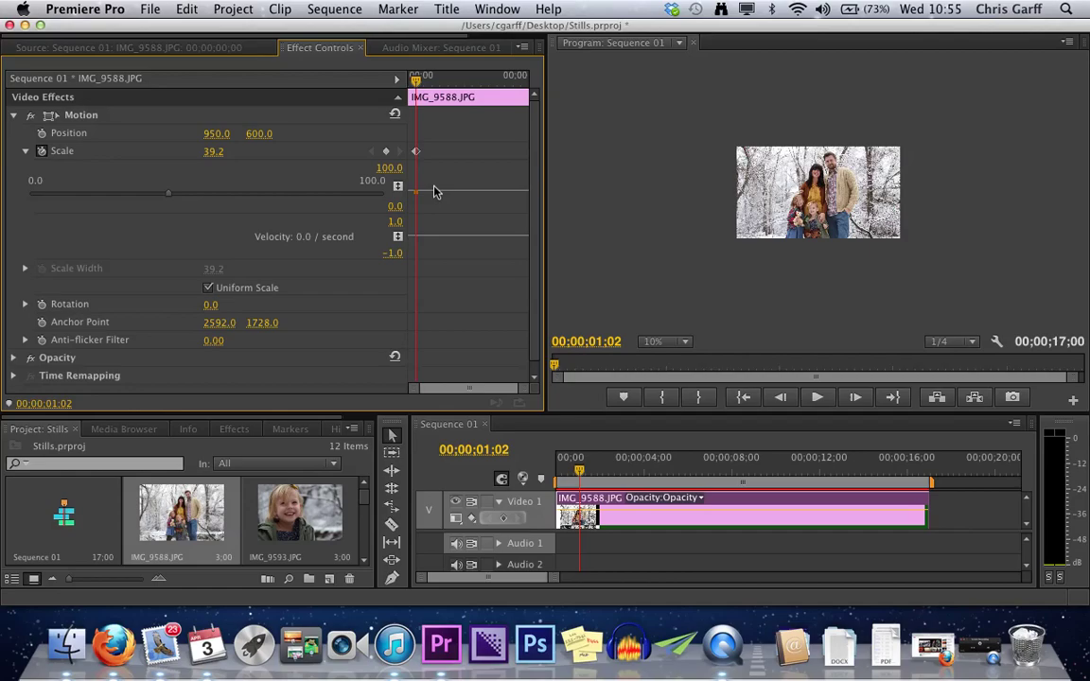
click(41, 133)
Move the playhead to 00;00;10;11, trim the clip's end to about 12 seconds, and reopen its Effect Controls
drag(417, 83, 490, 96)
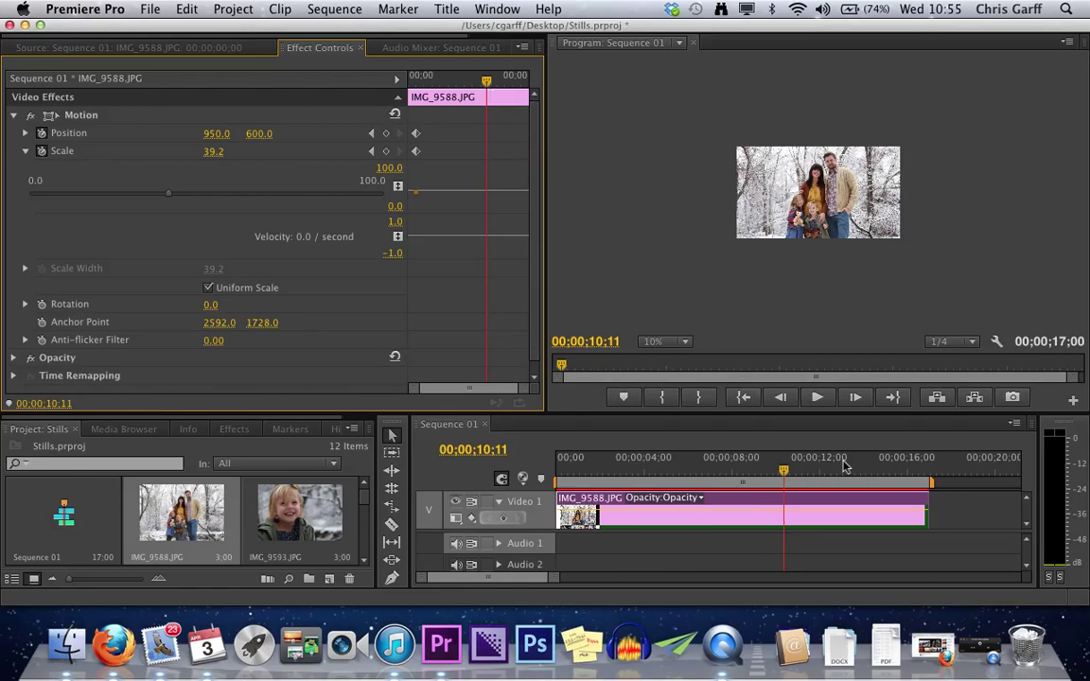
drag(940, 511, 818, 509)
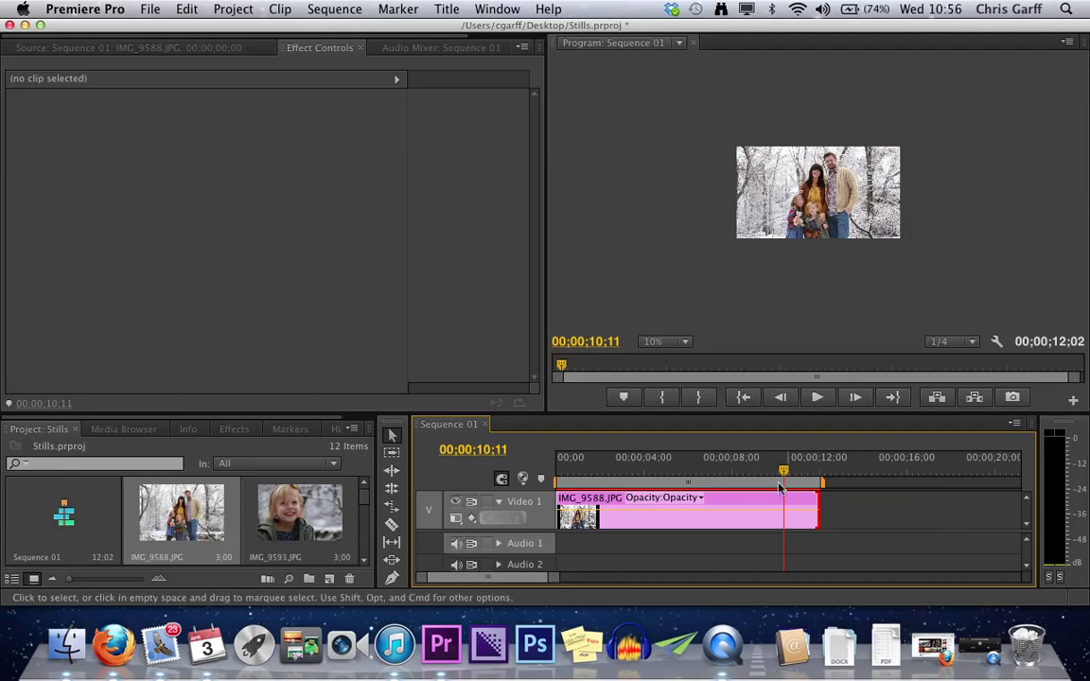
double_click(730, 501)
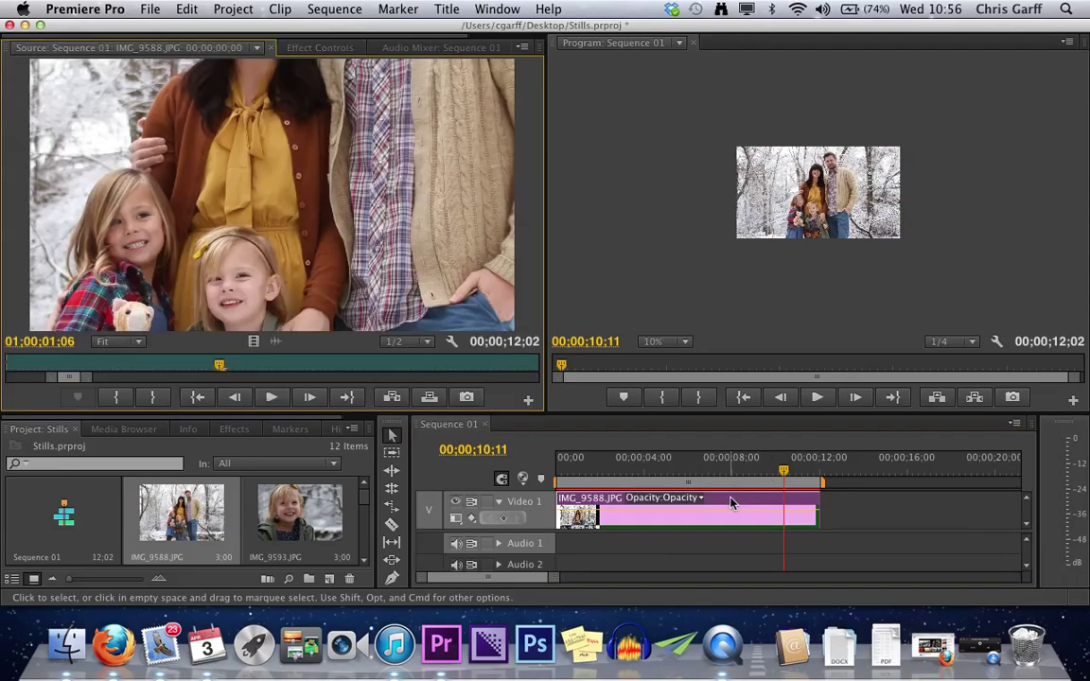
click(306, 50)
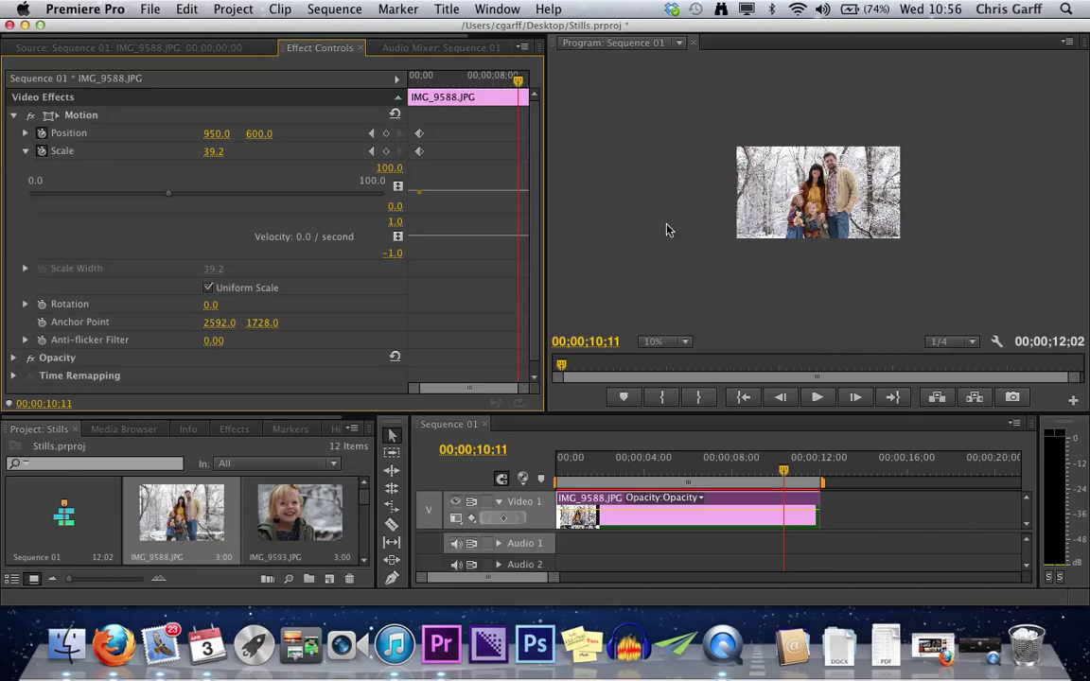
Keyframe a Scale of about 111 and a Position of about 1410, 200 at 00;00;10;11, framing the two girls
click(24, 134)
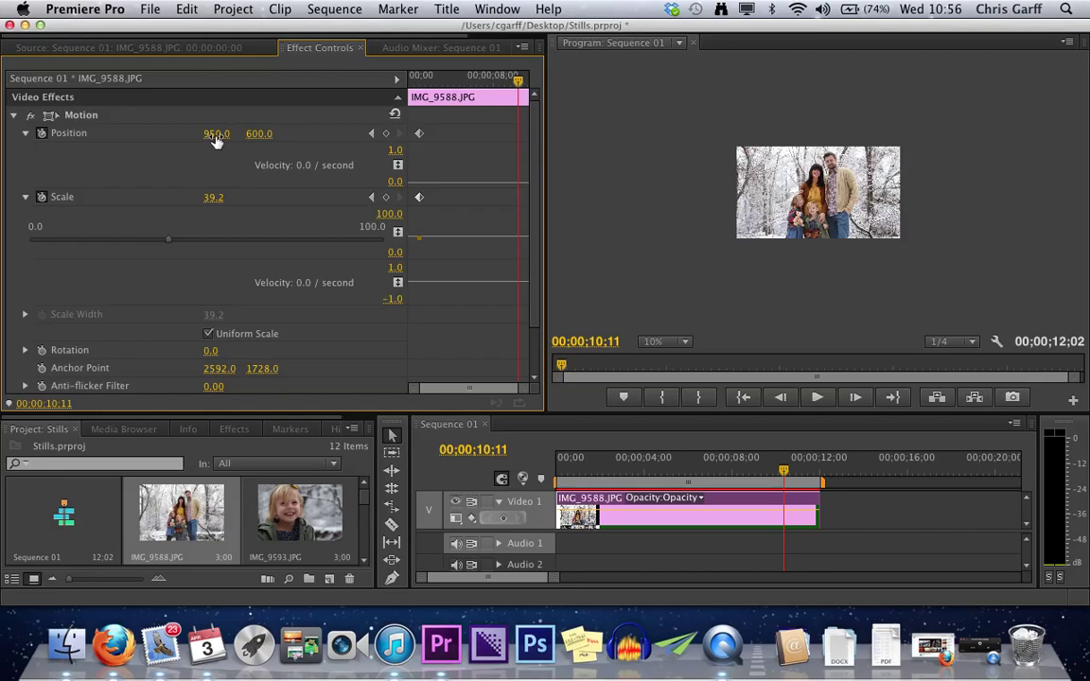
click(55, 114)
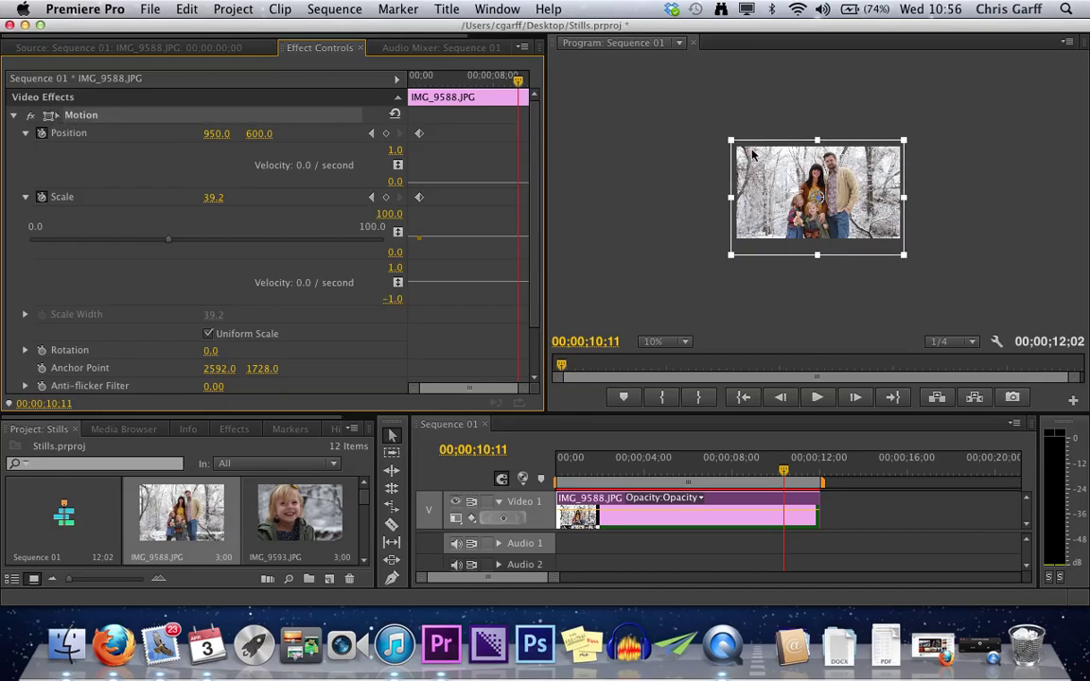
drag(845, 183, 863, 158)
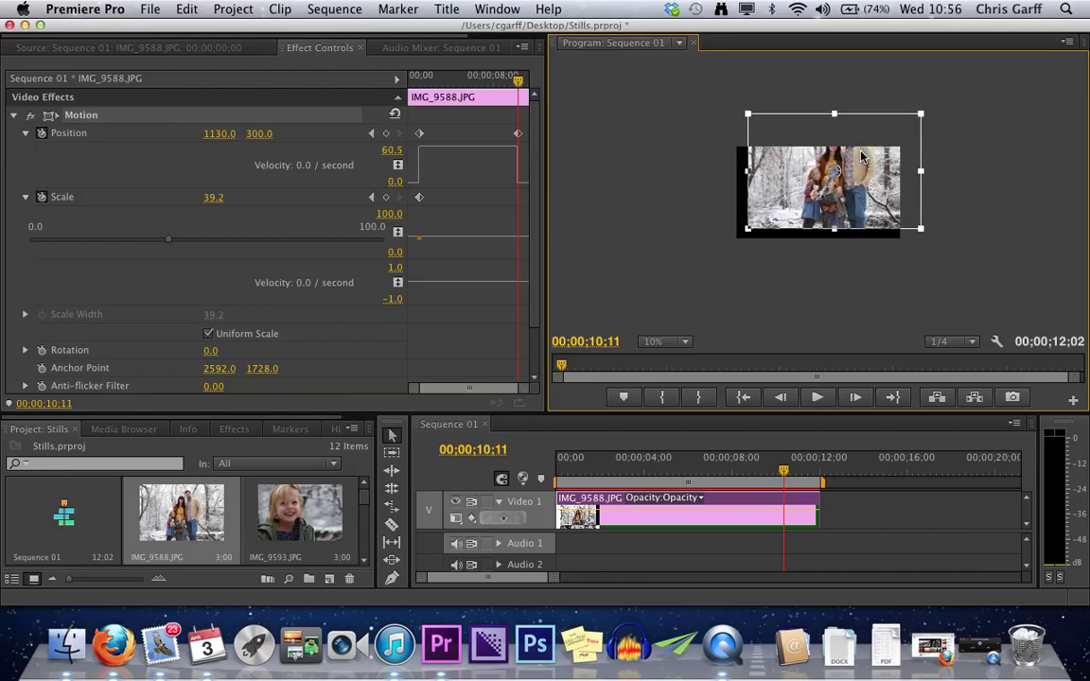
drag(748, 228, 618, 304)
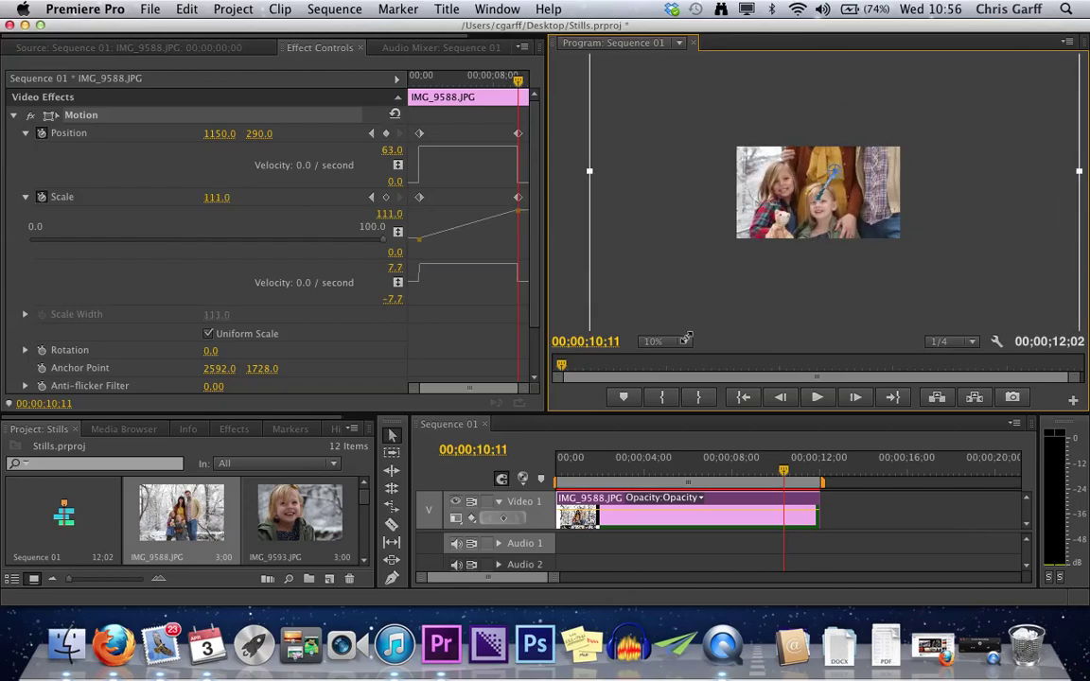
drag(835, 242, 877, 193)
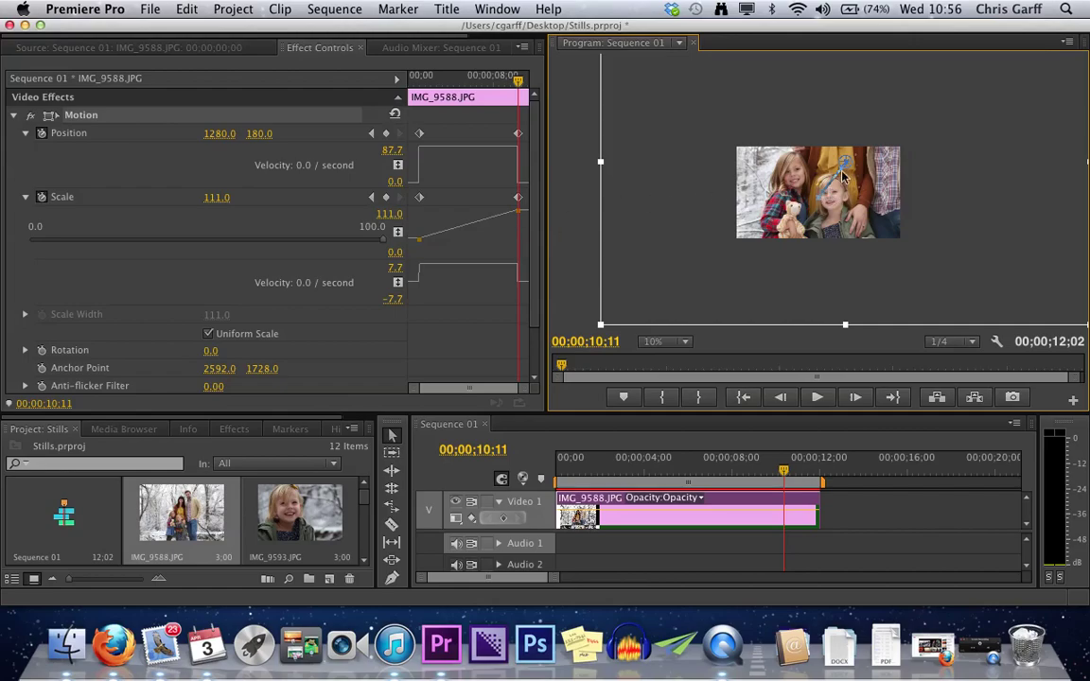
drag(873, 180, 883, 181)
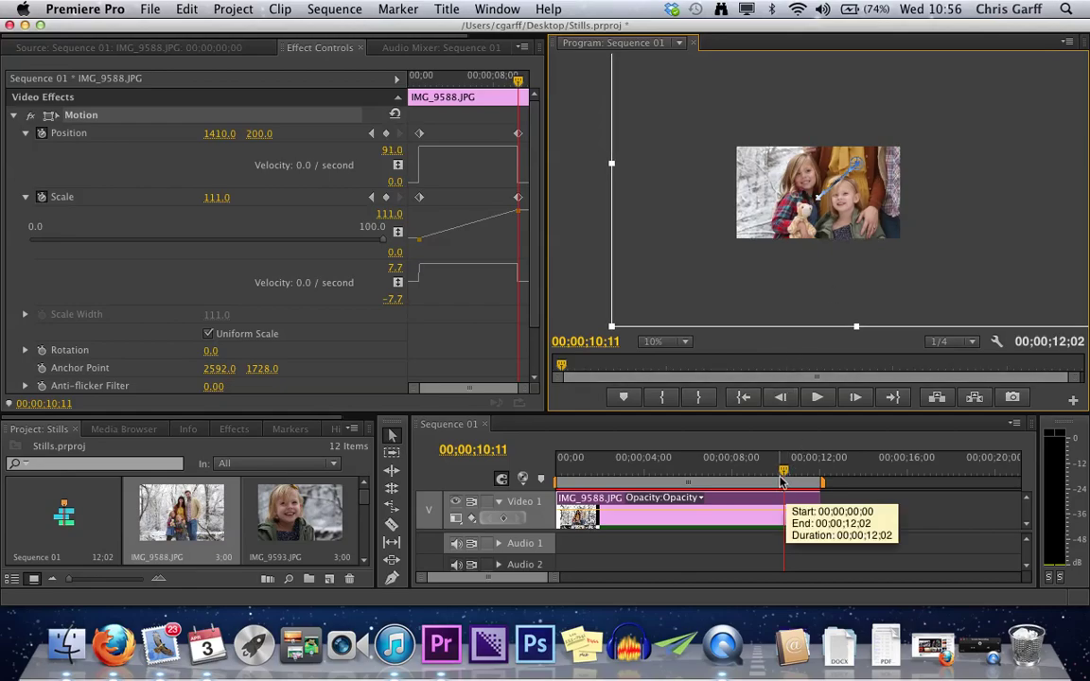
Set the program preview to Fit and play the zoom-in animation from the start of the sequence
key(Home)
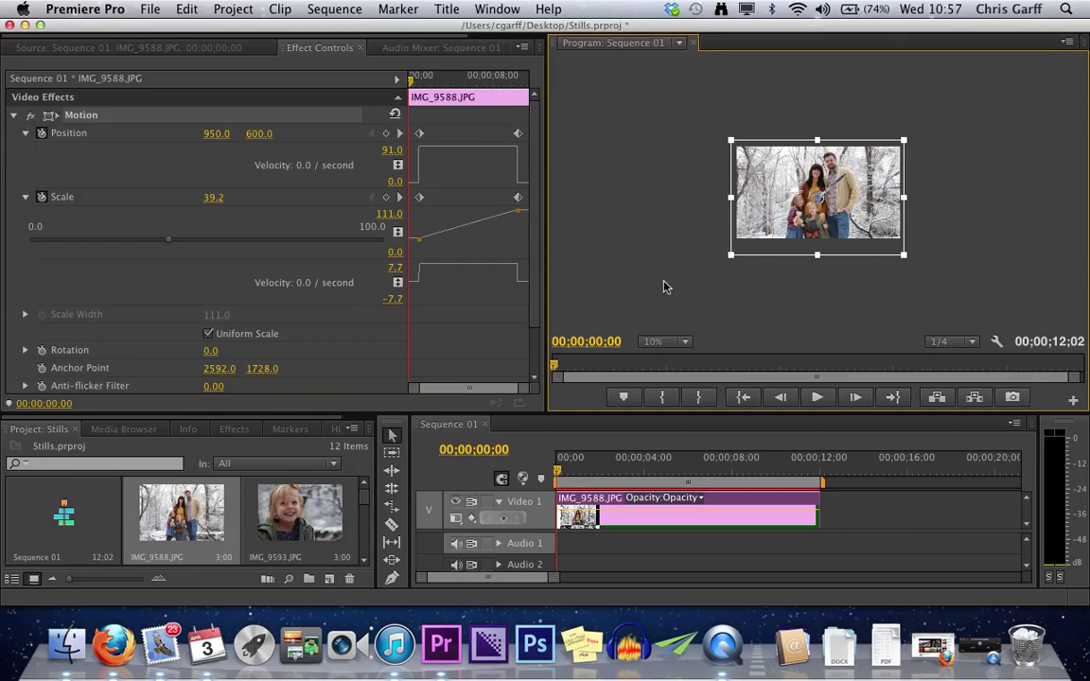
click(674, 342)
click(668, 364)
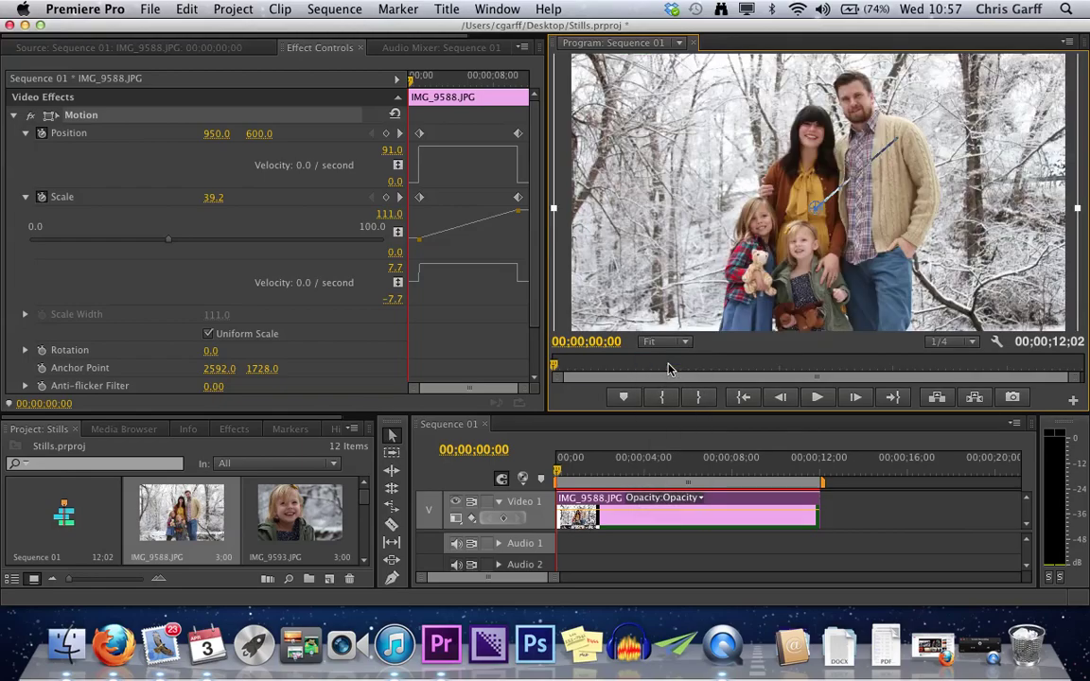
key(space)
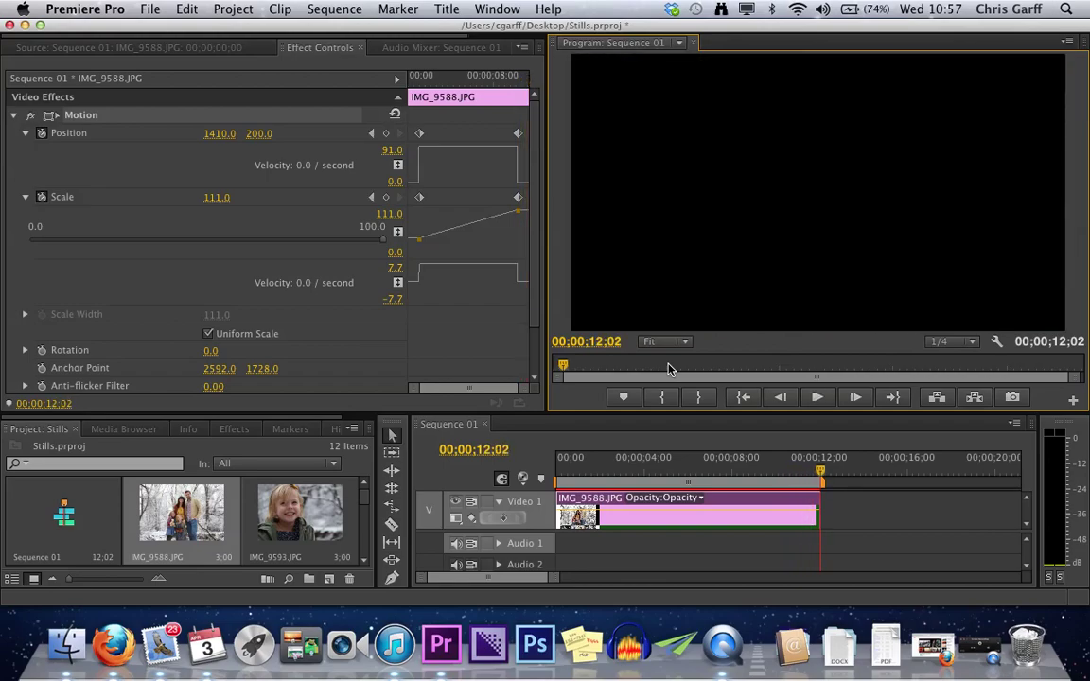
key(space)
Enlarge the project and timeline area, and browse for media to import in SLC News Stories, Fire 3-29-2013, Video
drag(499, 413, 509, 290)
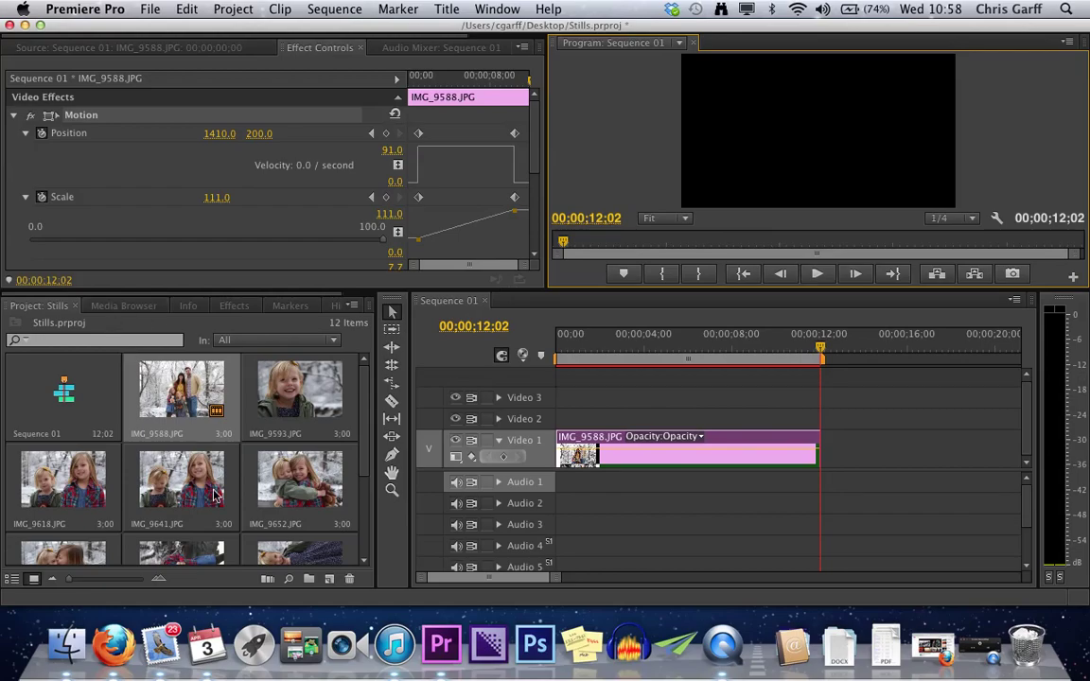
click(142, 10)
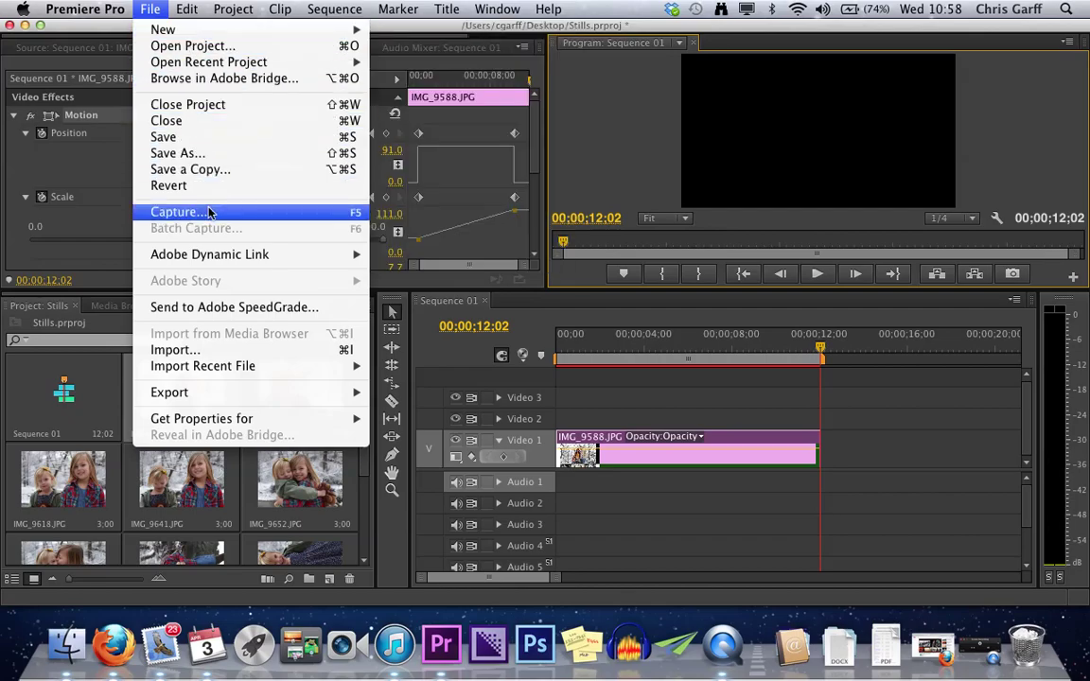
click(210, 348)
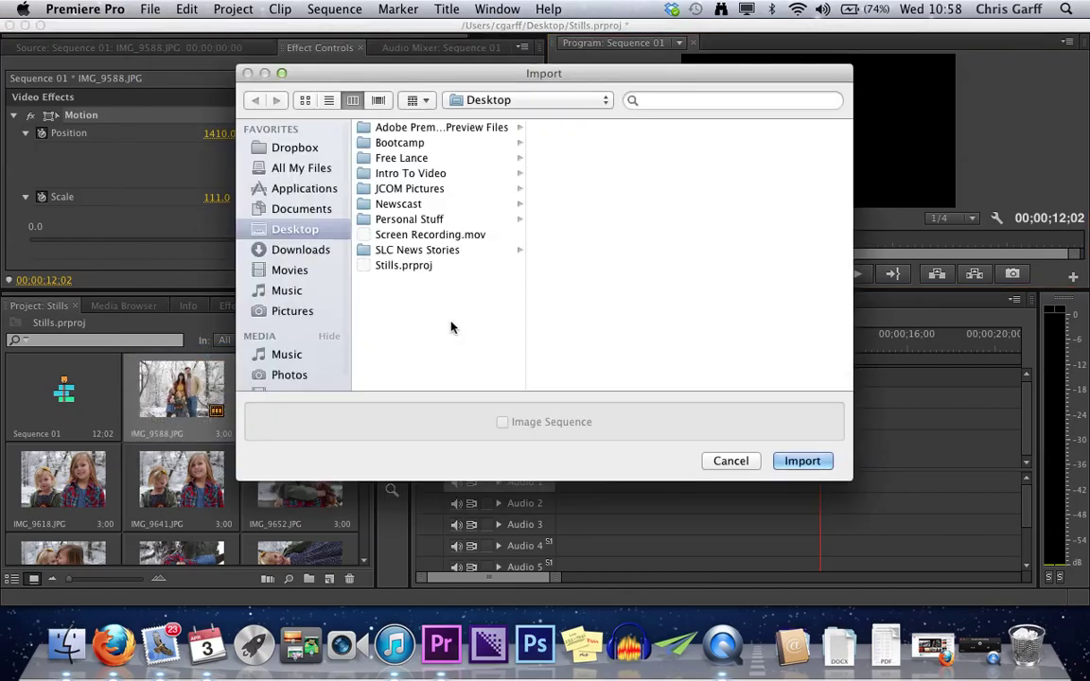
click(436, 250)
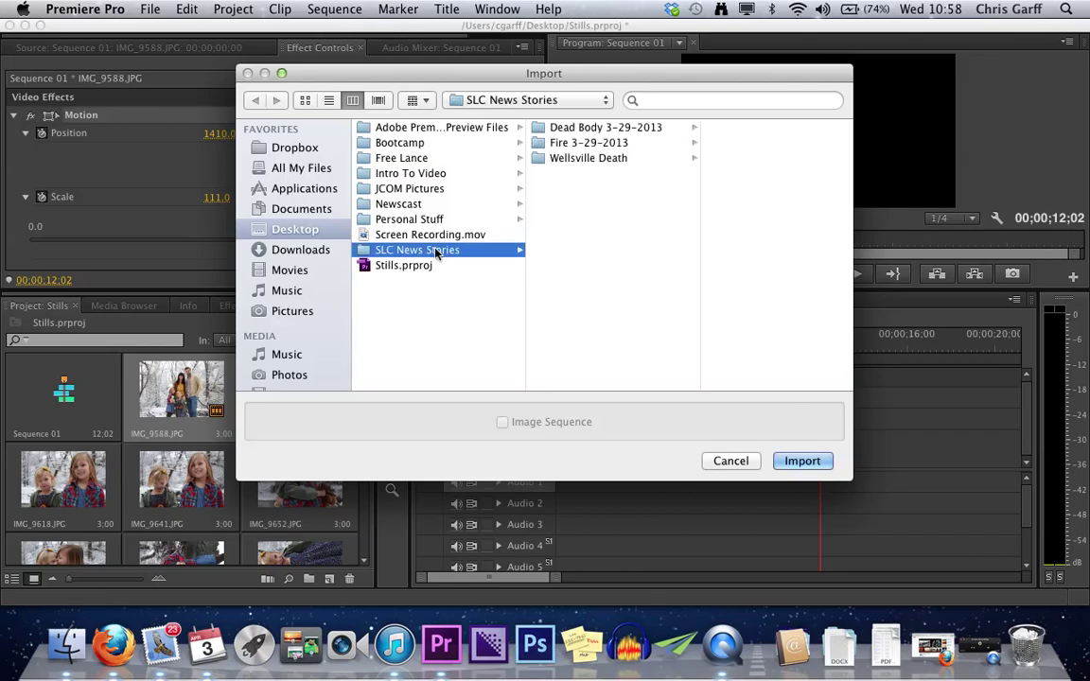
click(585, 144)
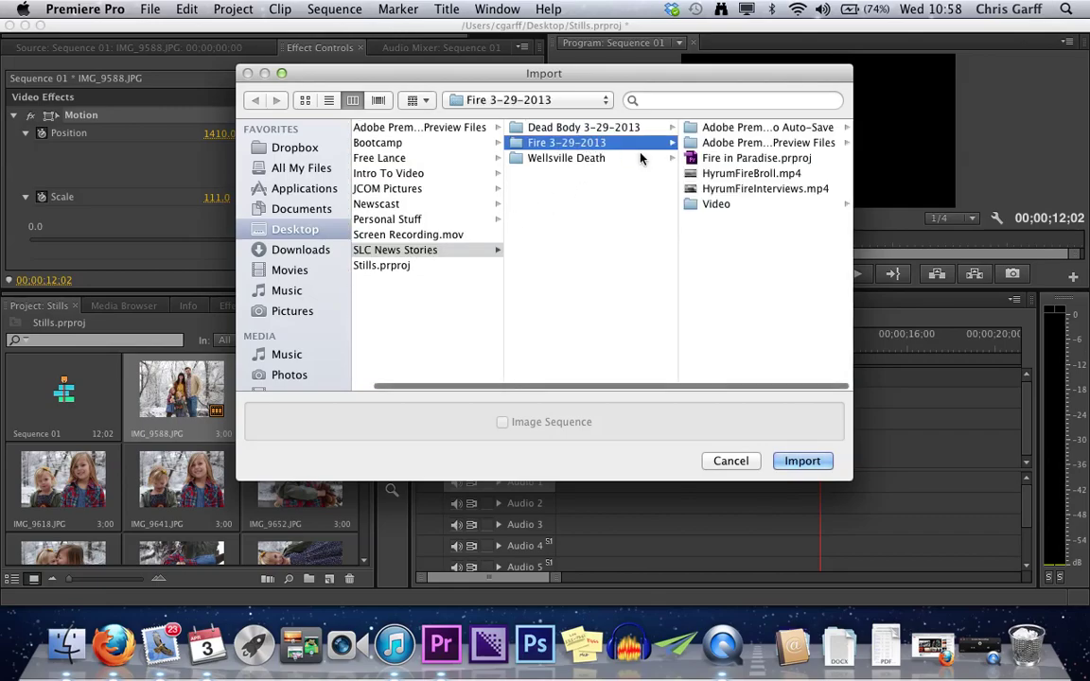
click(715, 205)
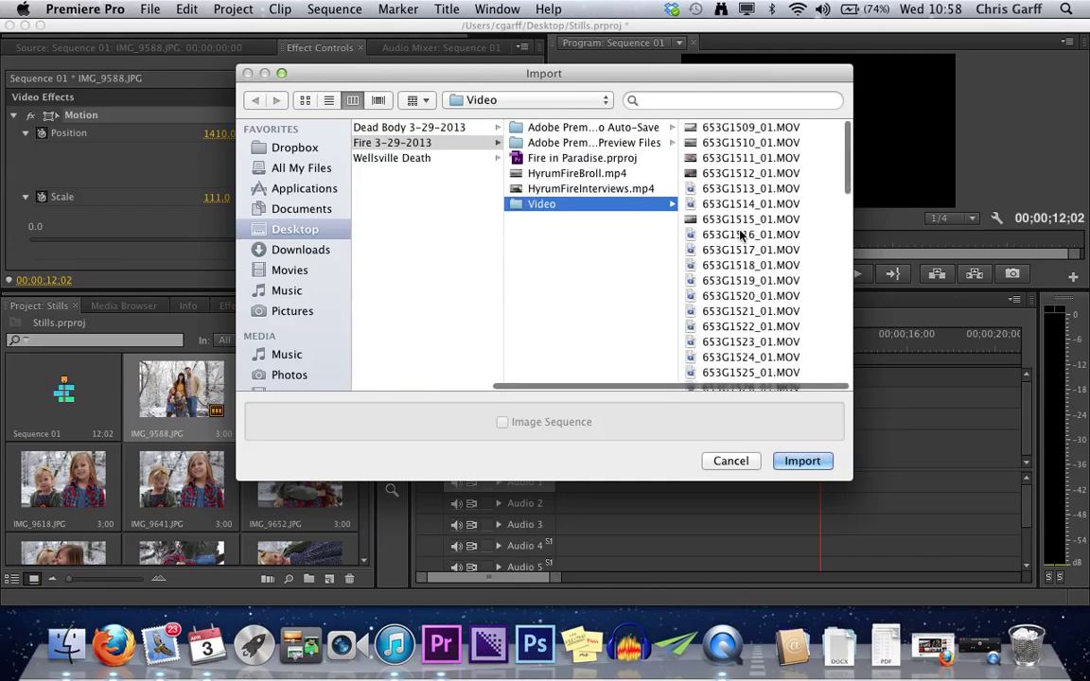
Preview the first few fire clips in the Video folder and import 653G1512_01.MOV into the project
click(707, 132)
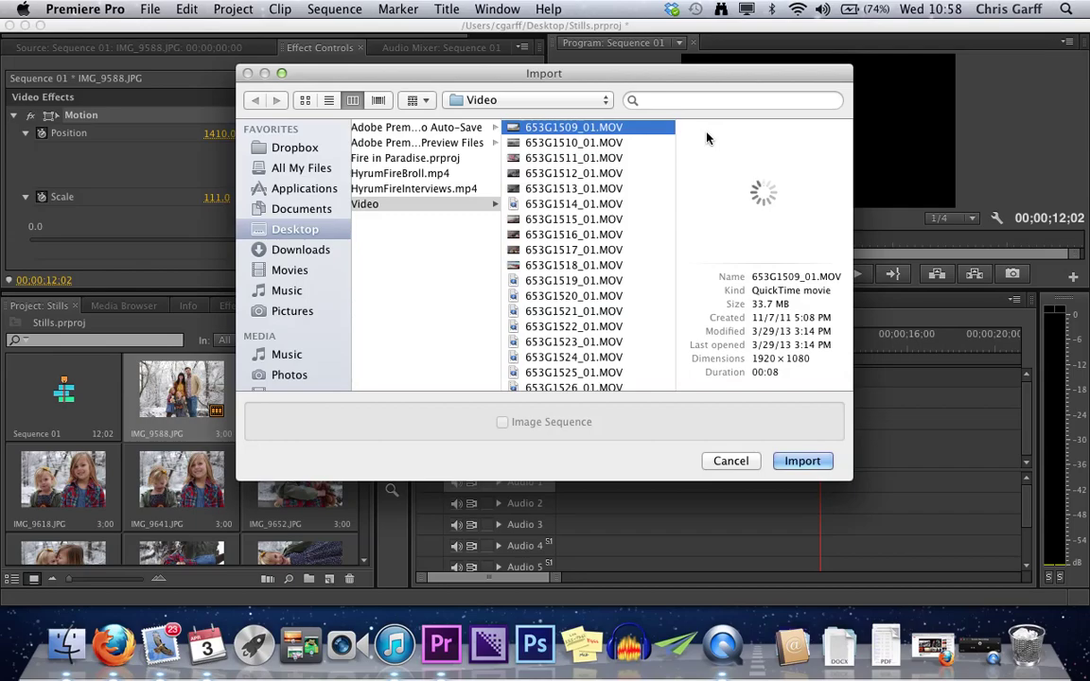
key(Down)
key(Down)
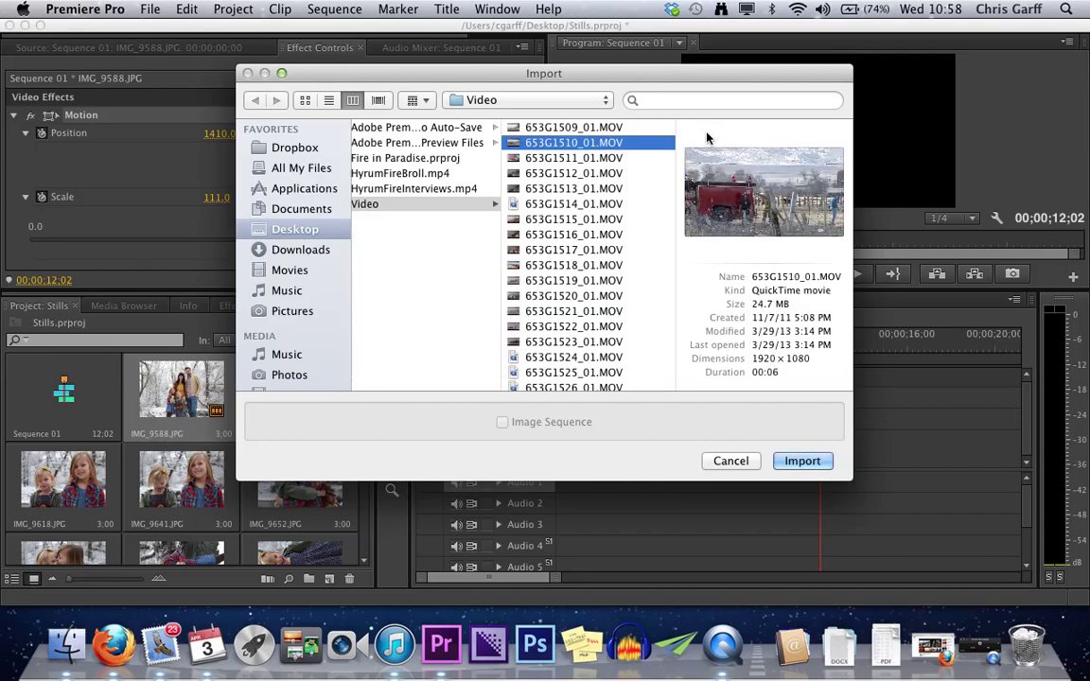
key(Down)
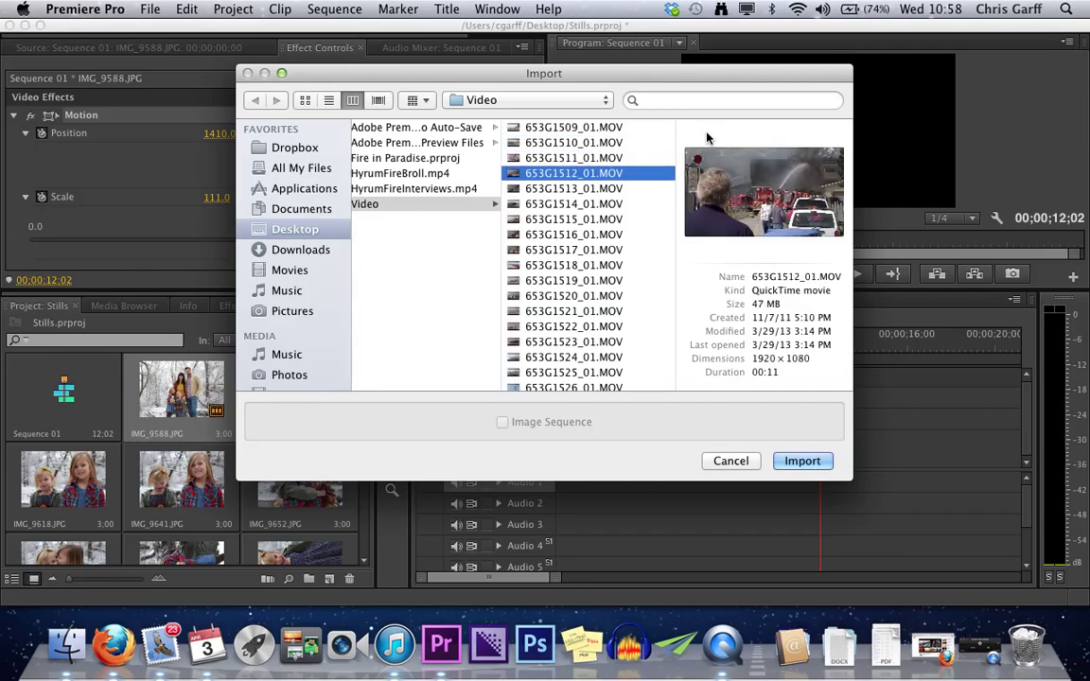
key(Down)
key(Up)
mouse_move(725, 199)
click(801, 460)
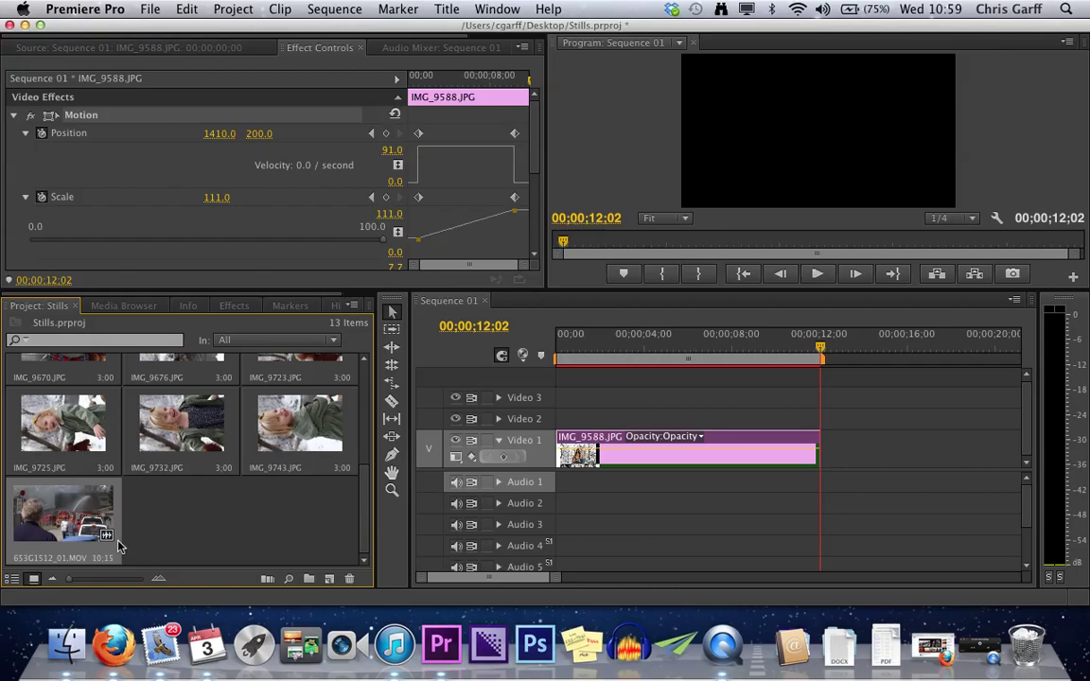
Load 653G1512_01.MOV as the source, overwrite it into the sequence after the photo at 00;00;12;02, and play it from its start
double_click(61, 511)
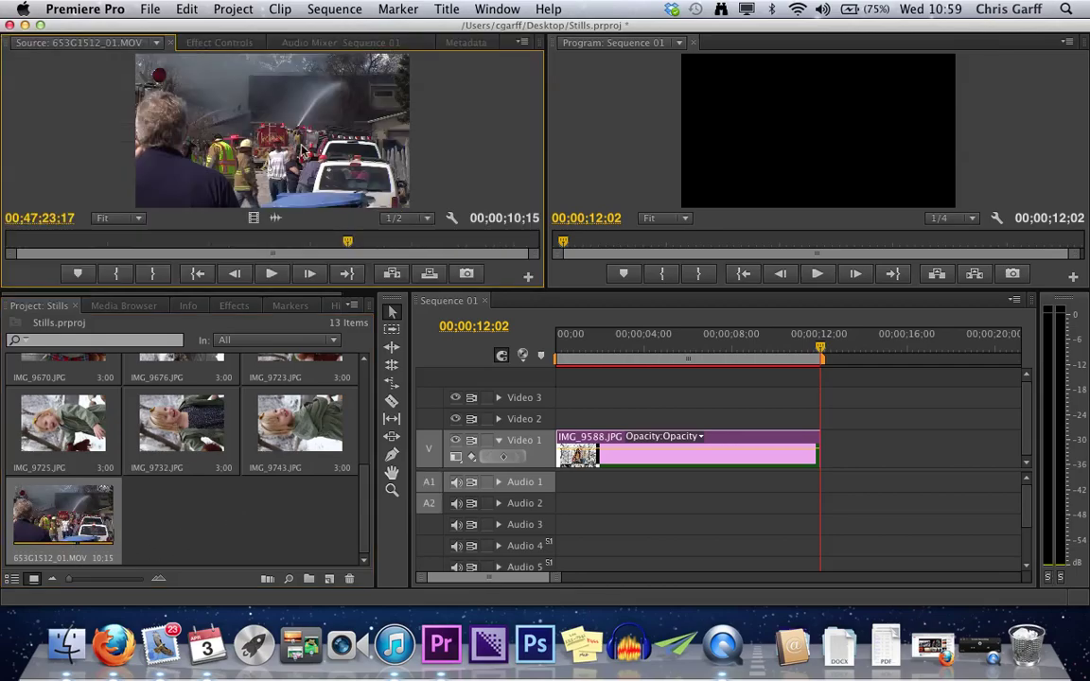
key(period)
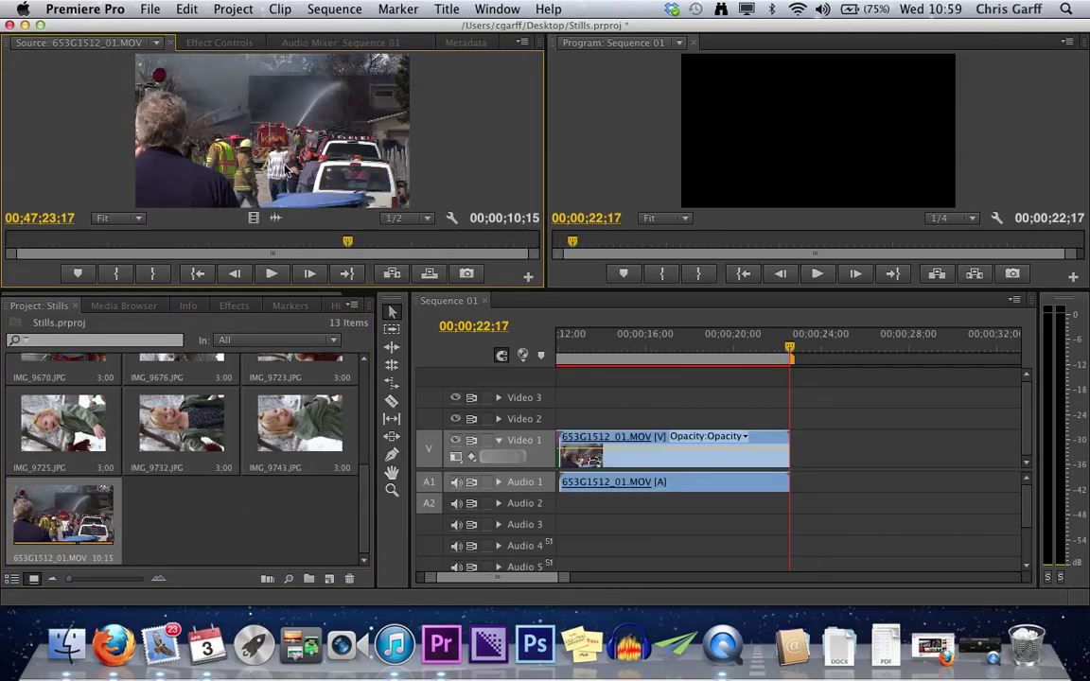
click(596, 360)
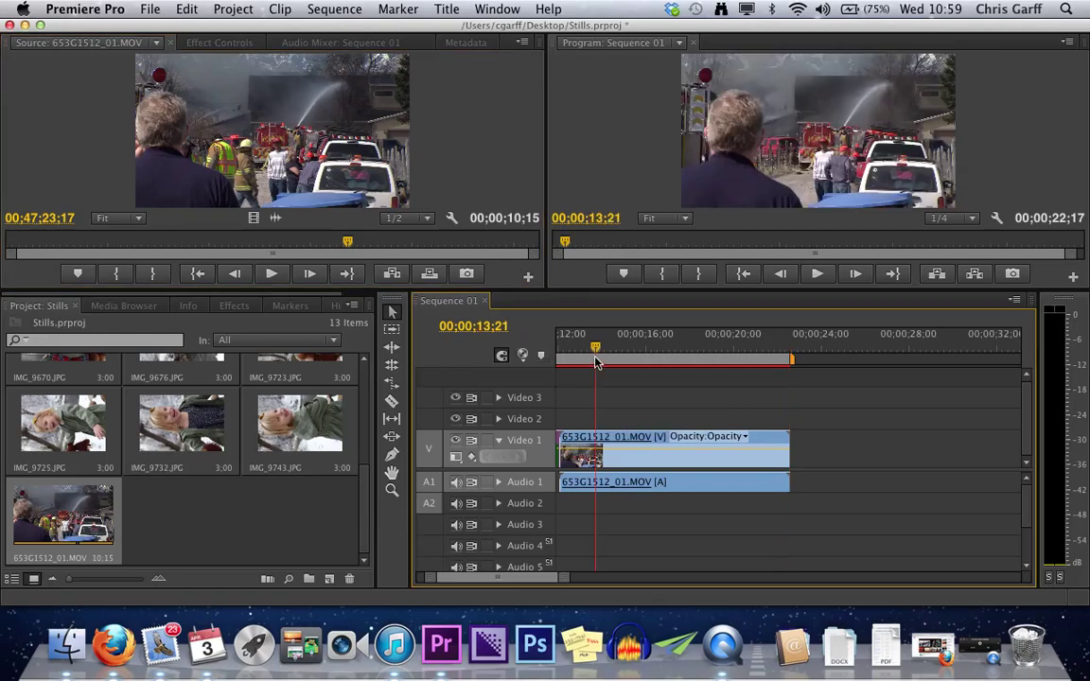
key(Up)
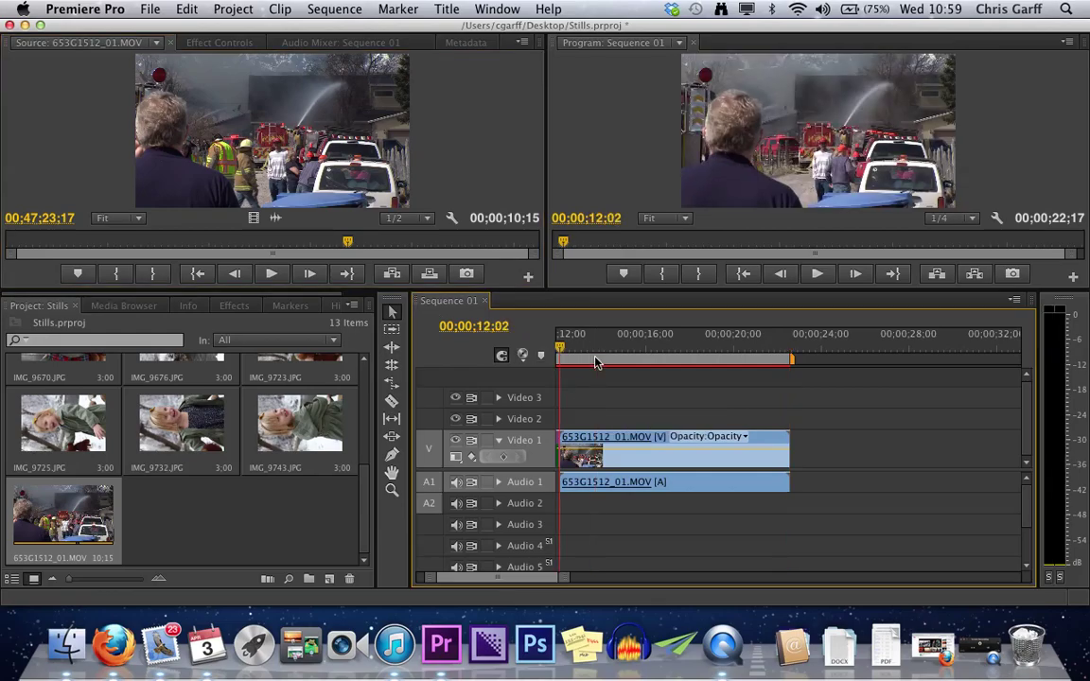
key(space)
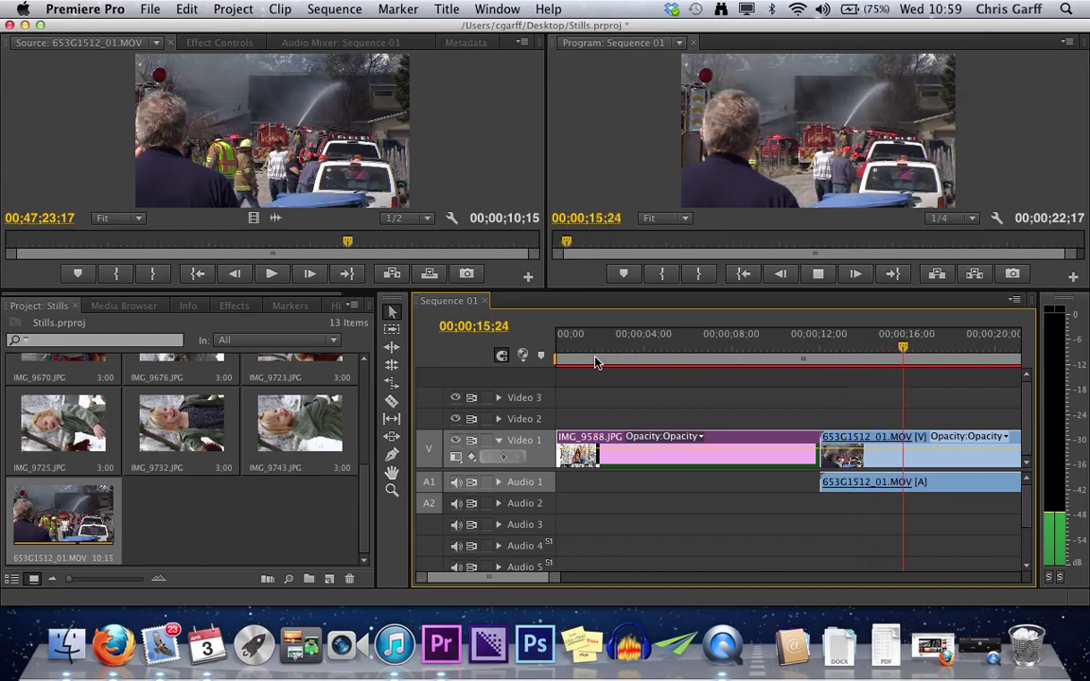
key(space)
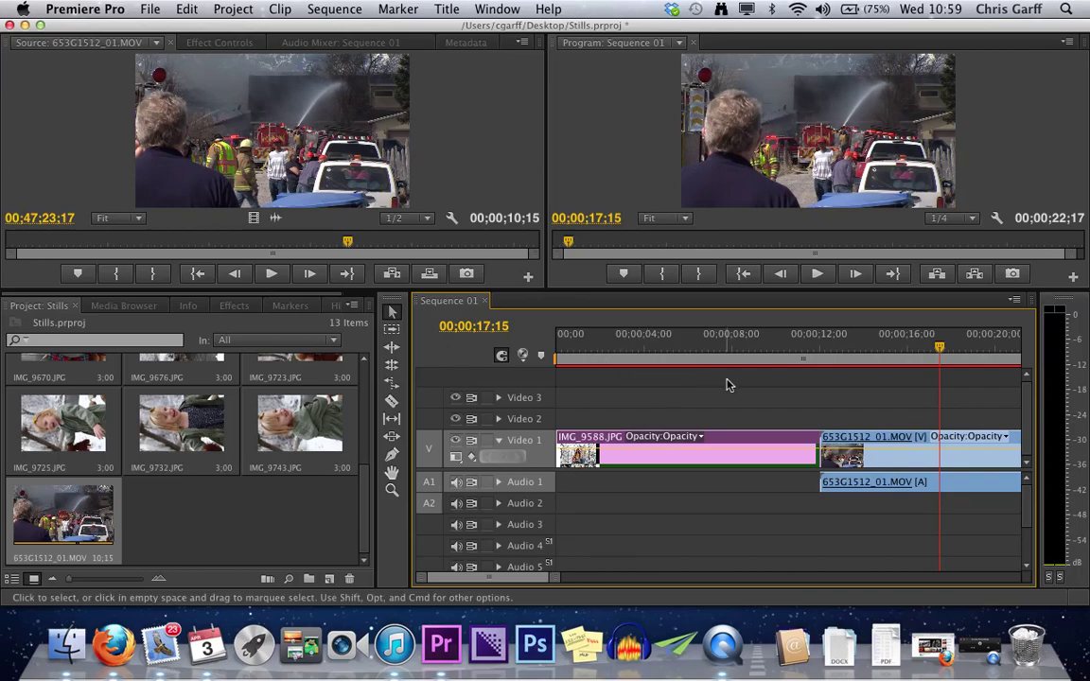
Export the sequence frame at 00;00;19;09 as a JPEG still named HyrumFire to the Desktop
drag(940, 352, 995, 360)
scroll(912, 445, right, 5)
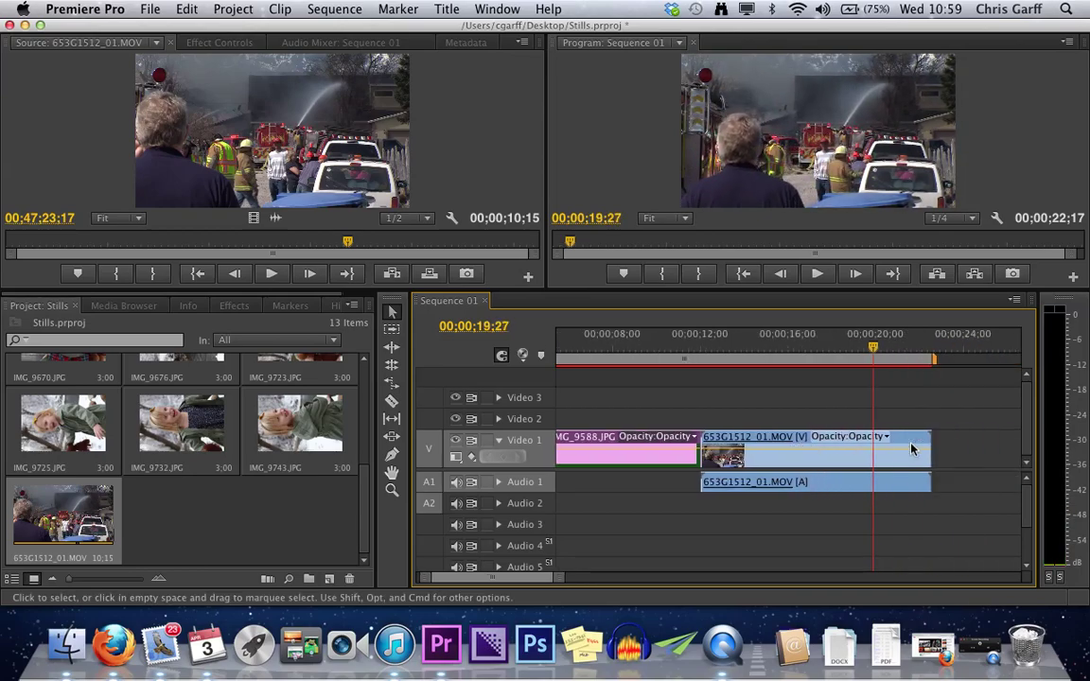
mouse_move(809, 348)
mouse_down()
mouse_move(832, 355)
mouse_move(711, 353)
mouse_move(796, 365)
mouse_up()
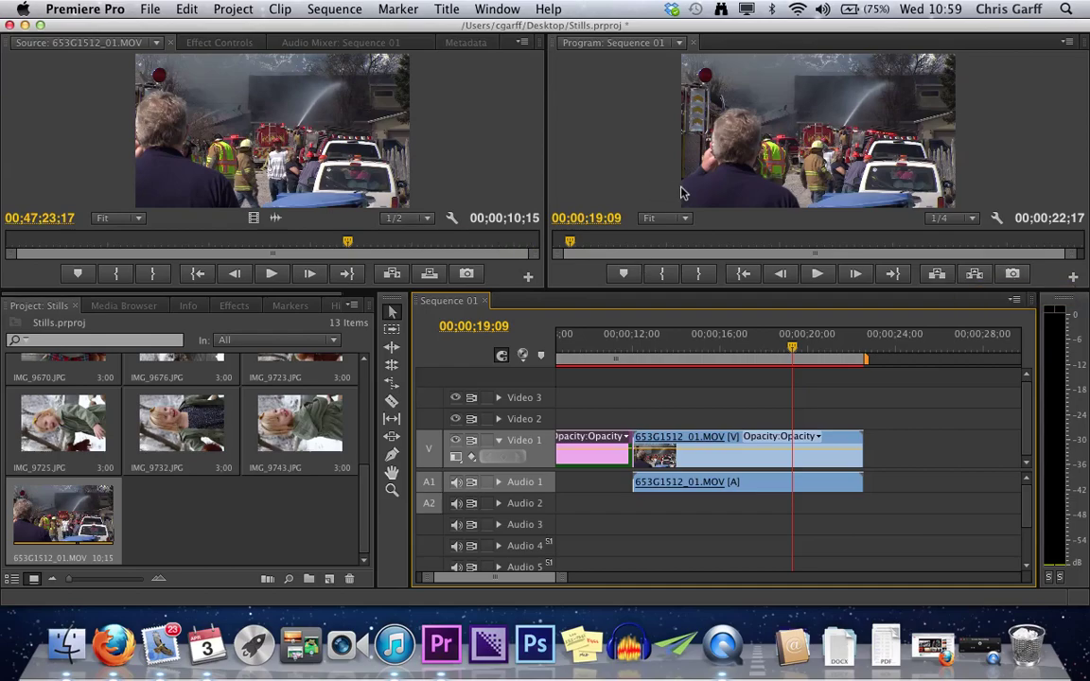
click(1013, 274)
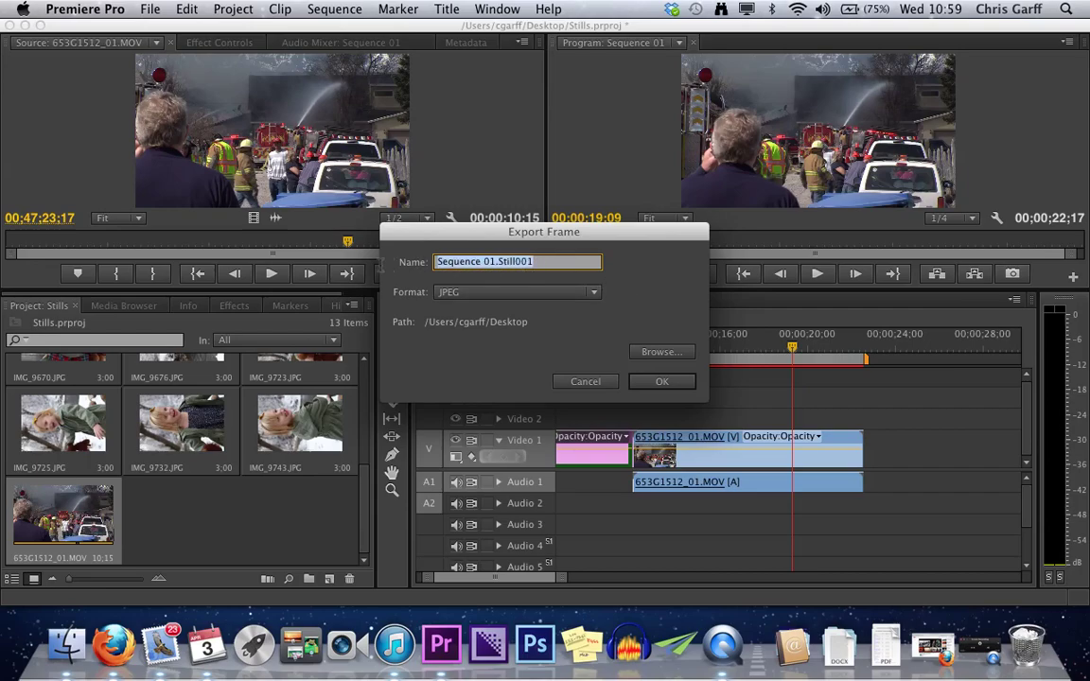
text(Hyr)
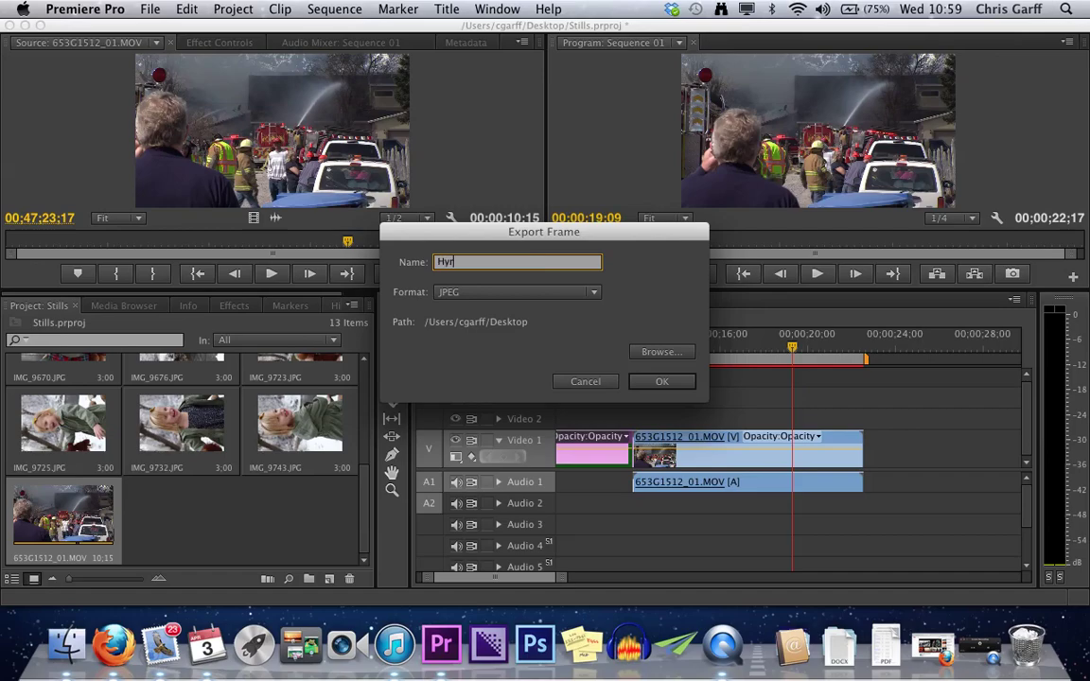
text(um)
key(BackSpace)
click(593, 294)
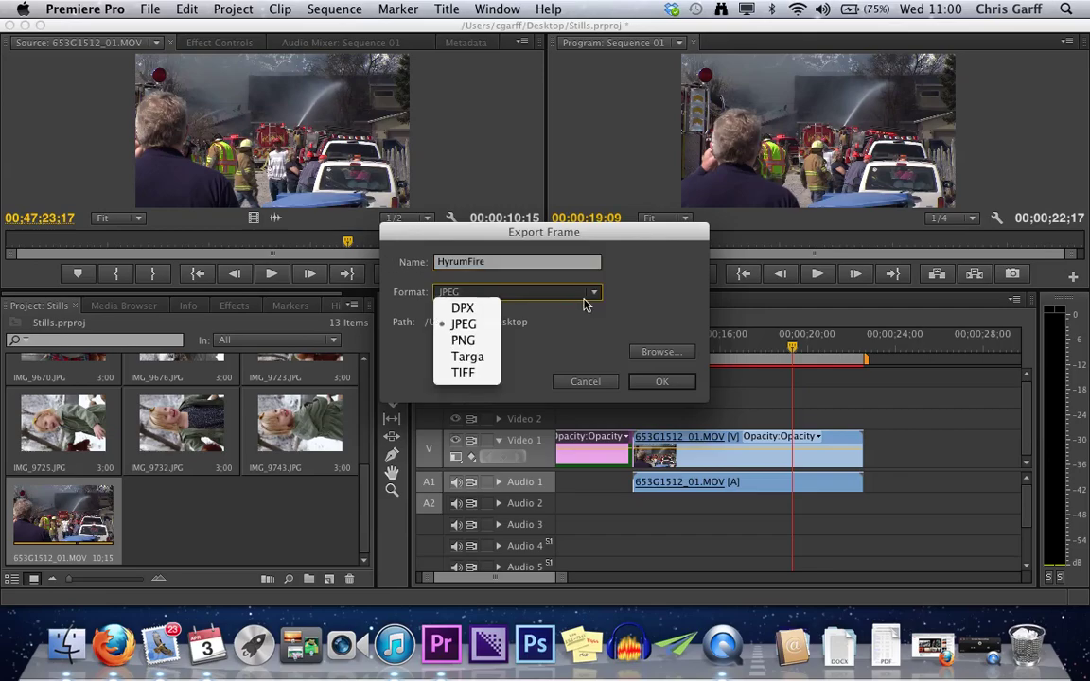
click(470, 325)
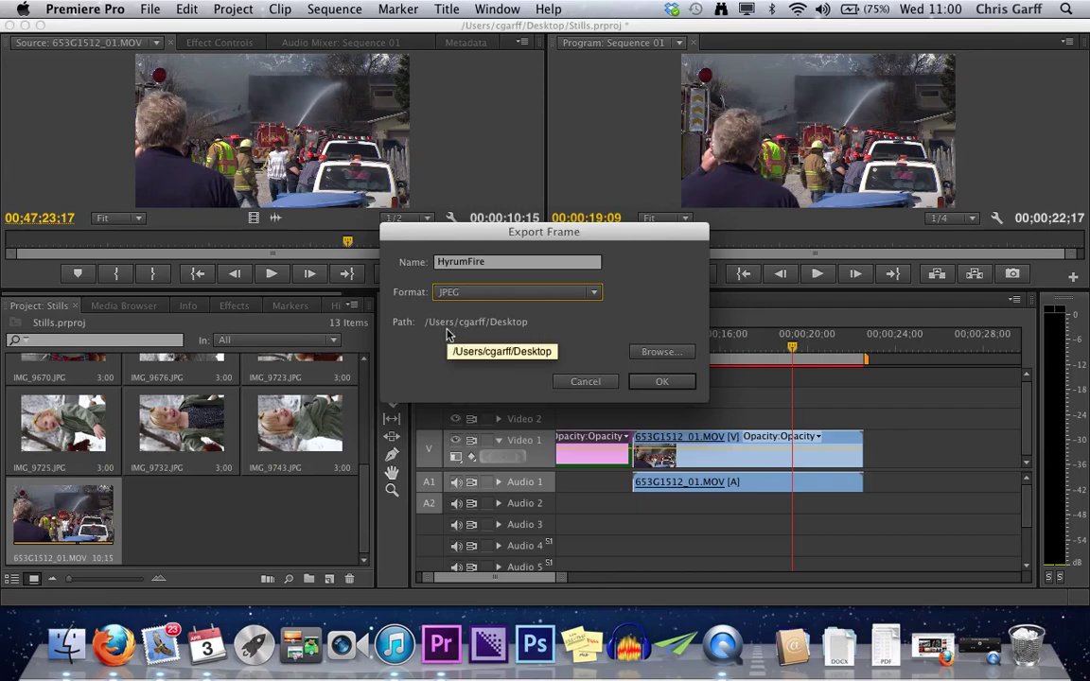
click(678, 381)
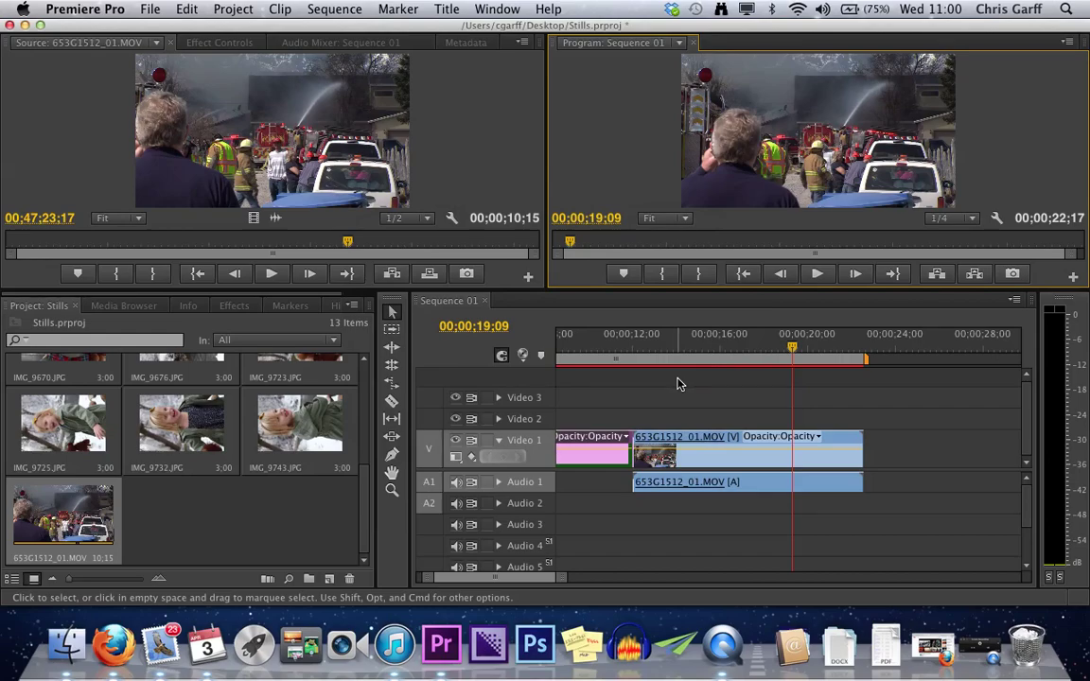
Switch to the Finder desktop, view the exported HyrumFire.jpg in Quick Look, and close the preview
key(super+h)
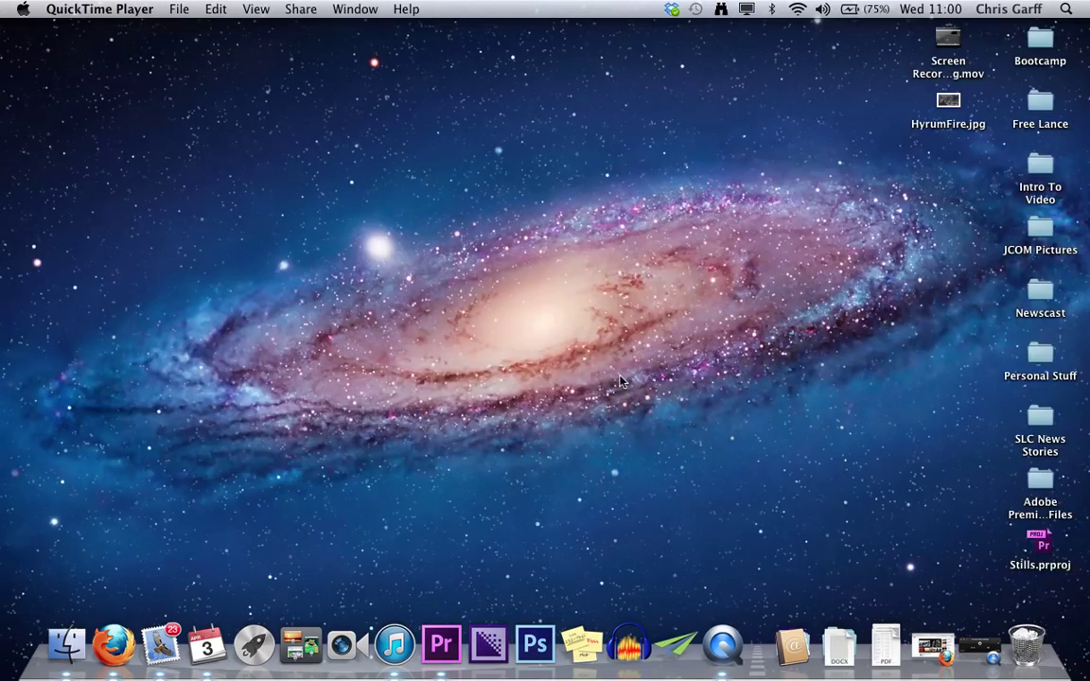
click(948, 102)
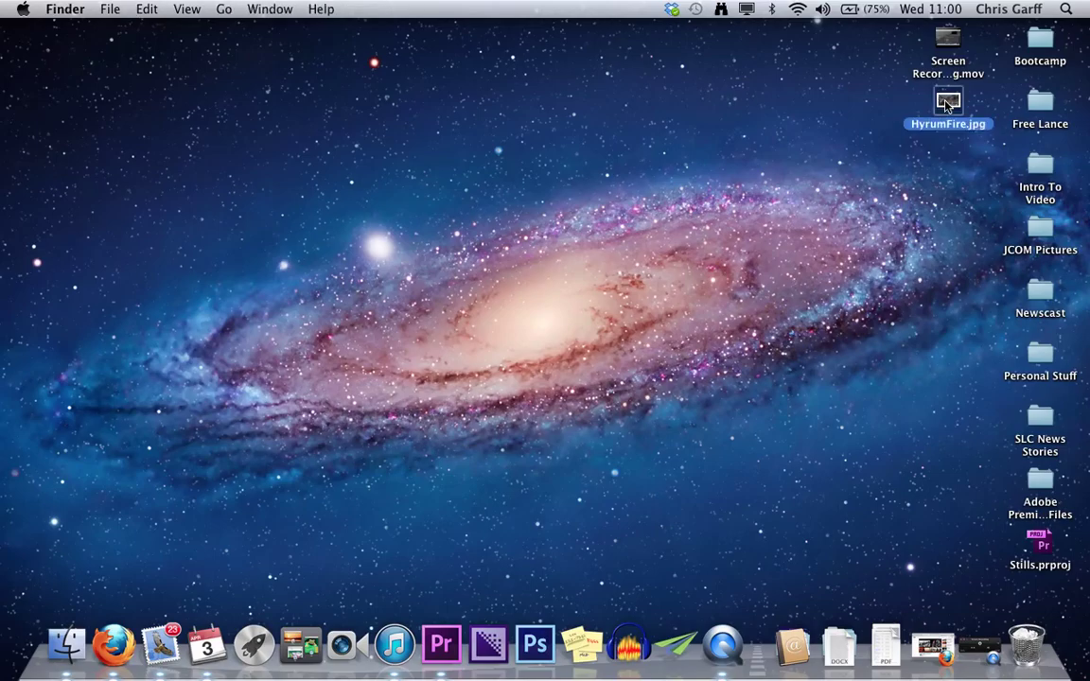
key(space)
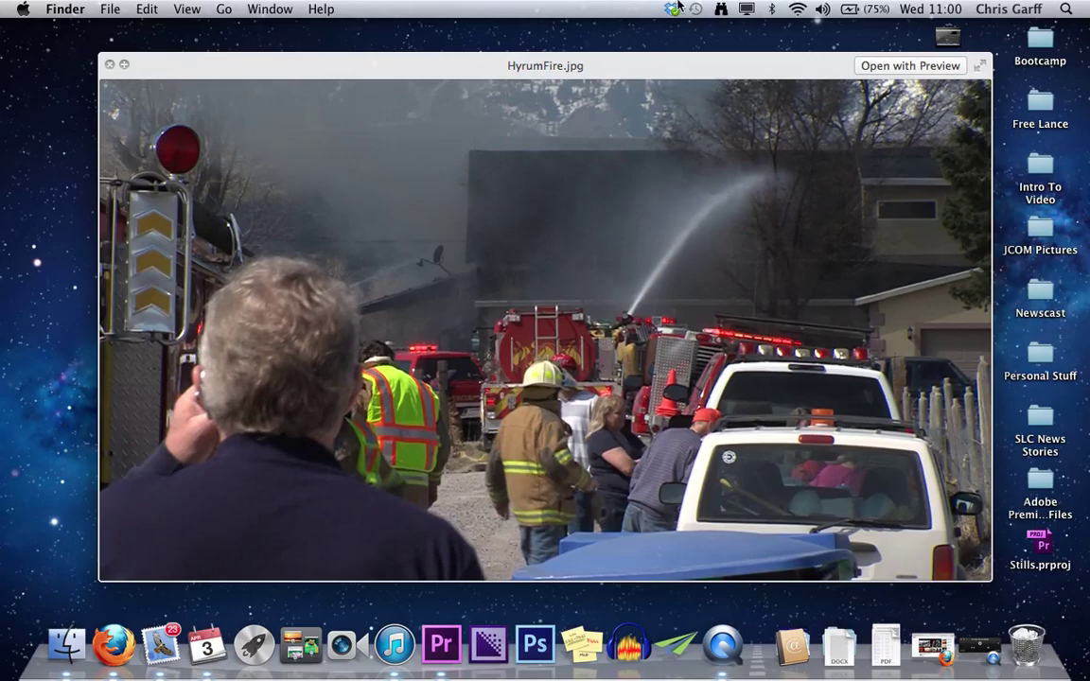
drag(100, 55, 112, 73)
key(space)
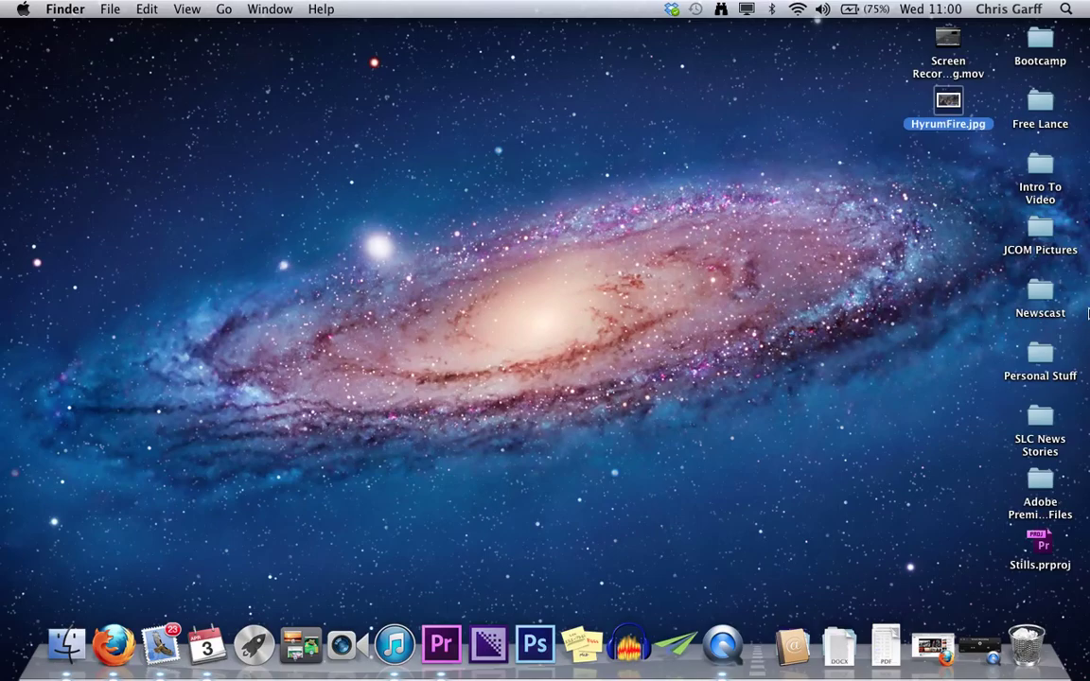
click(975, 647)
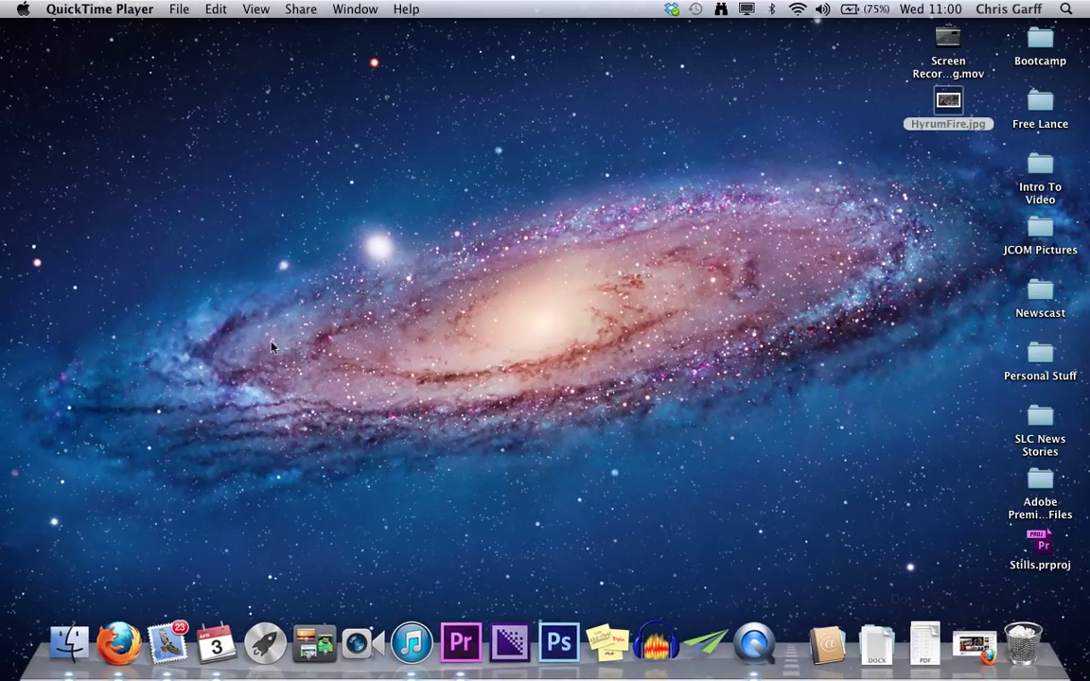